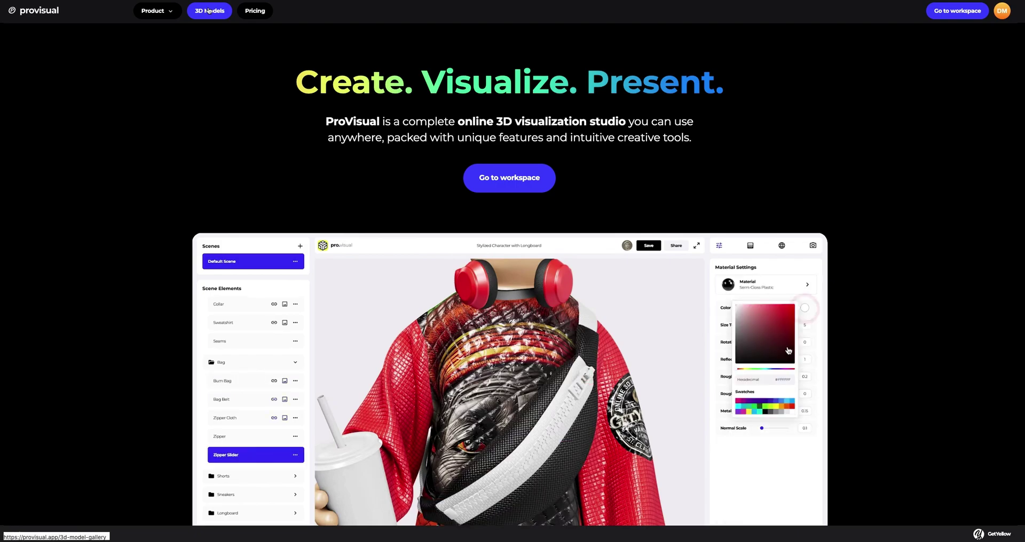
- Browse the 3D Models gallery down to the Apron Mockup model
click(209, 10)
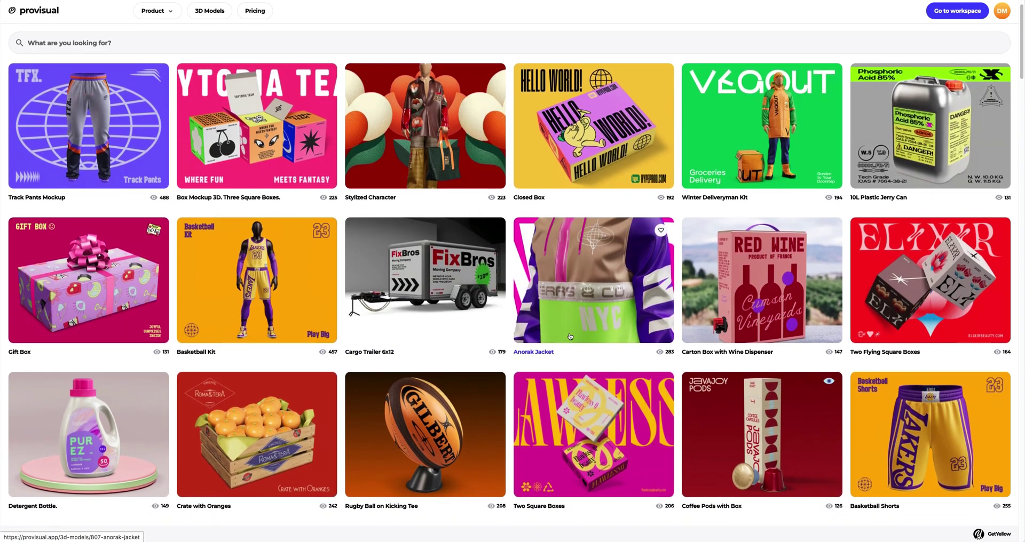
scroll(539, 338, down, 3)
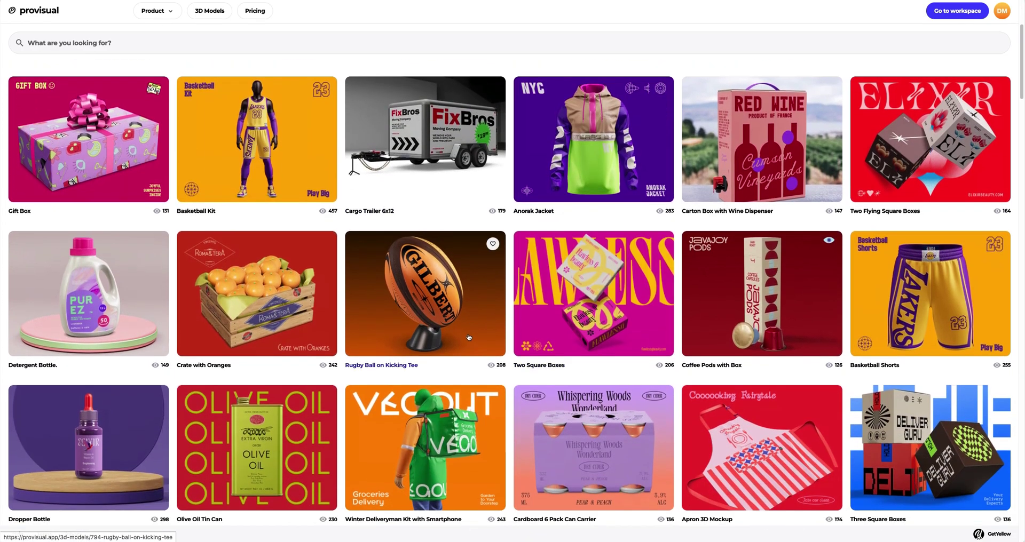
scroll(480, 337, down, 1)
scroll(268, 334, down, 2)
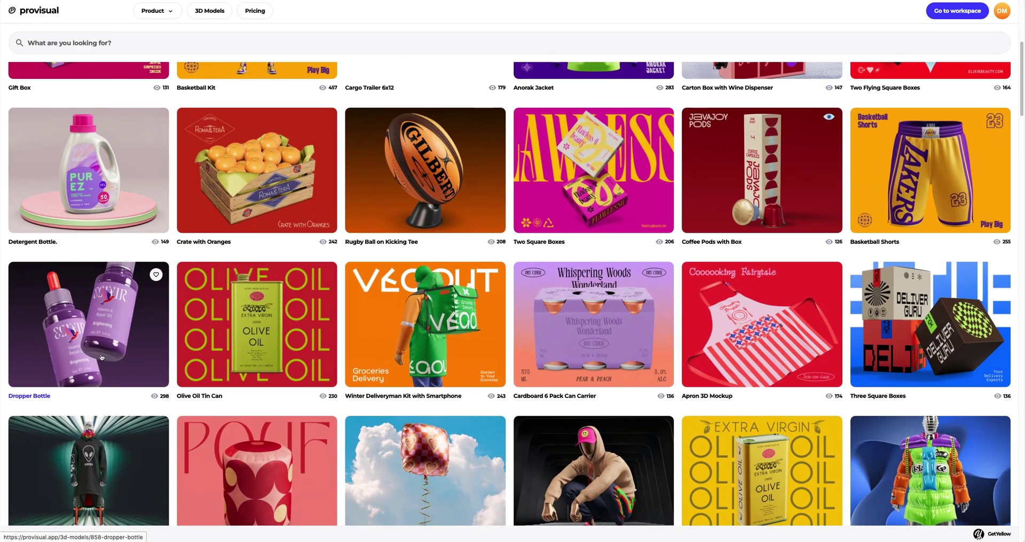
scroll(91, 359, down, 2)
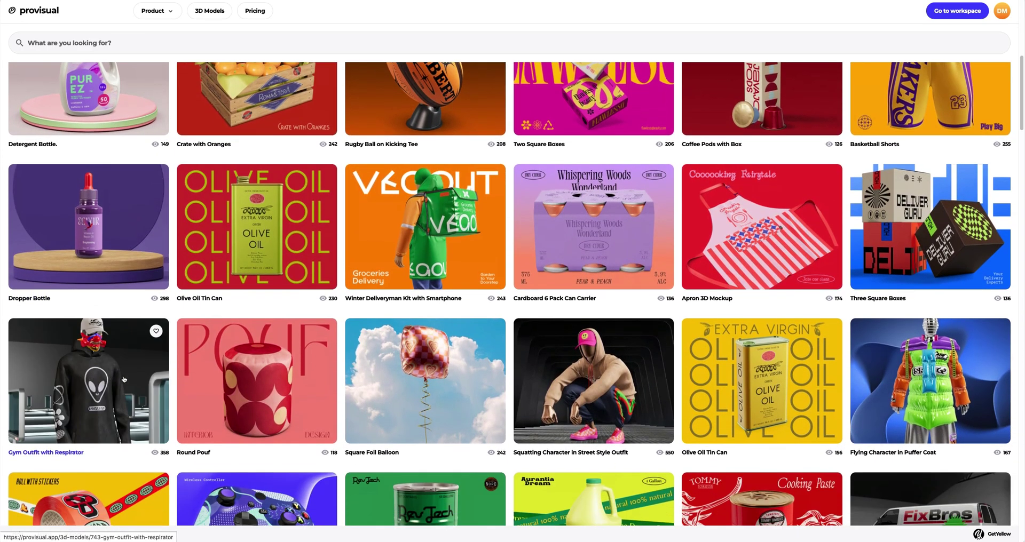
scroll(321, 405, down, 1)
scroll(374, 414, down, 4)
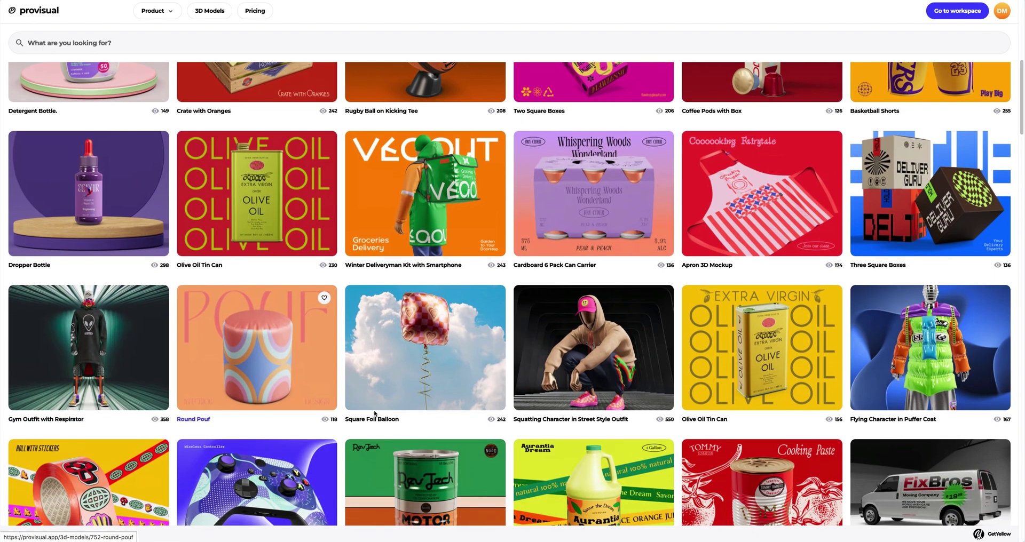
scroll(421, 420, down, 3)
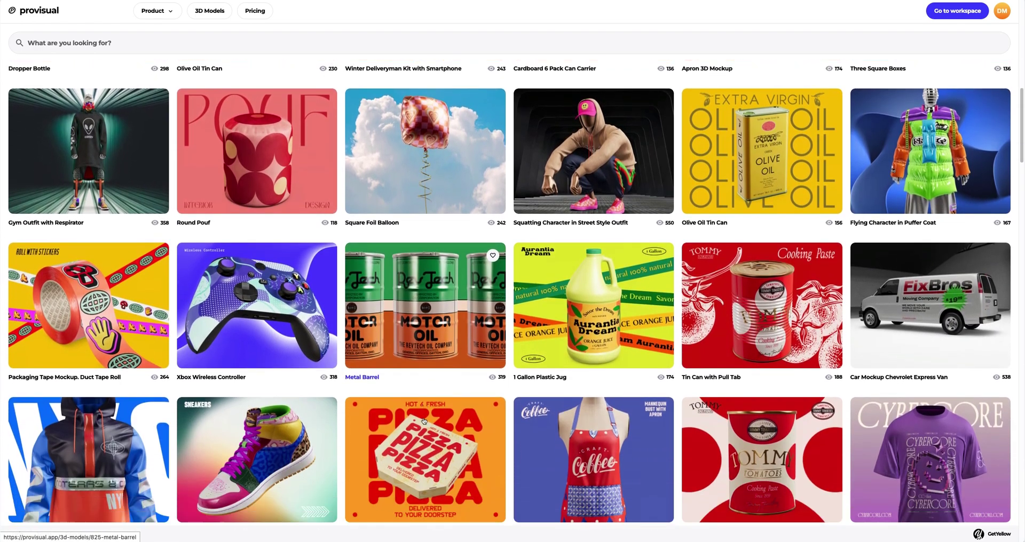
scroll(431, 421, down, 1)
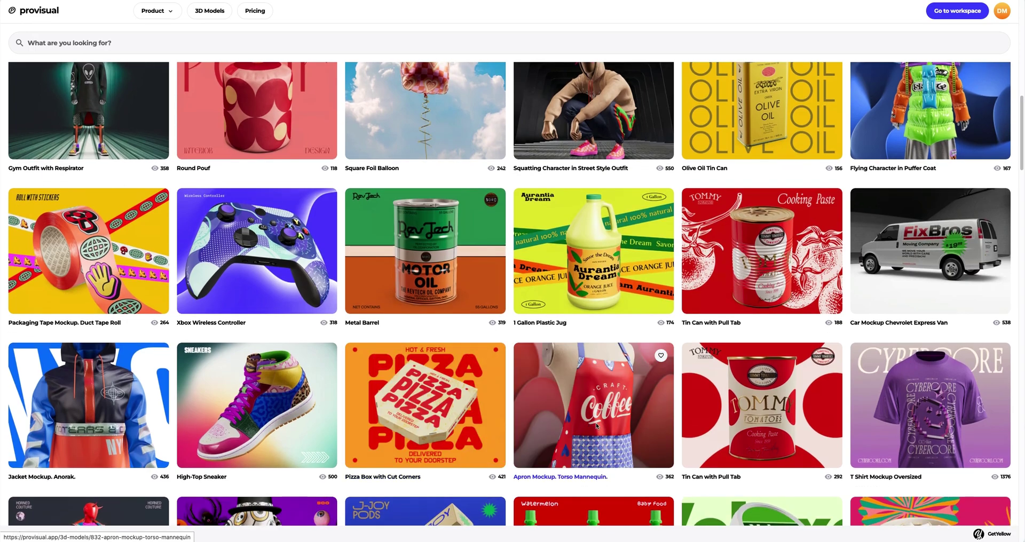
- Preview the Apron Mockup. Torso Mannequin thumbnails and create a project from it
click(596, 426)
click(475, 352)
click(502, 355)
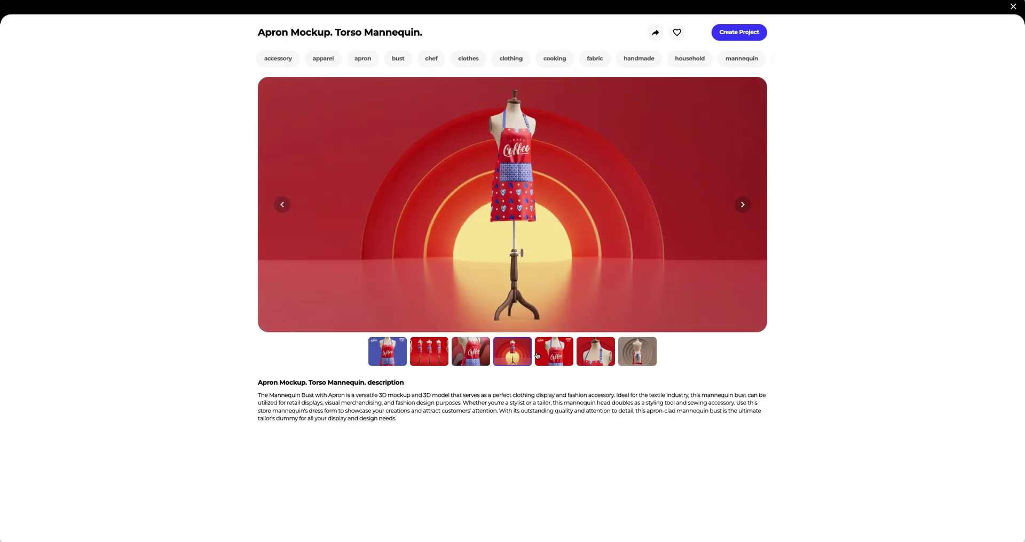
click(554, 353)
click(595, 354)
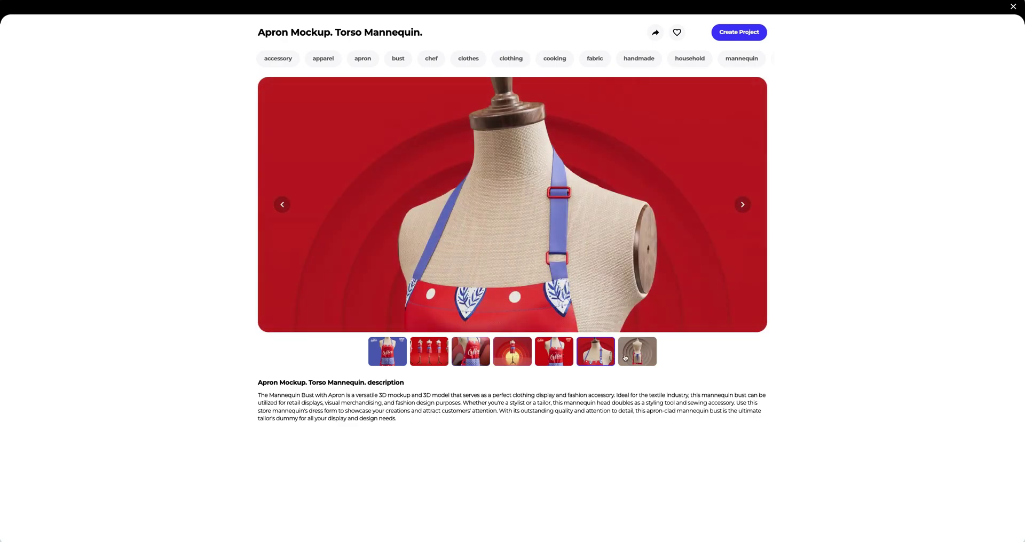
click(627, 357)
click(738, 32)
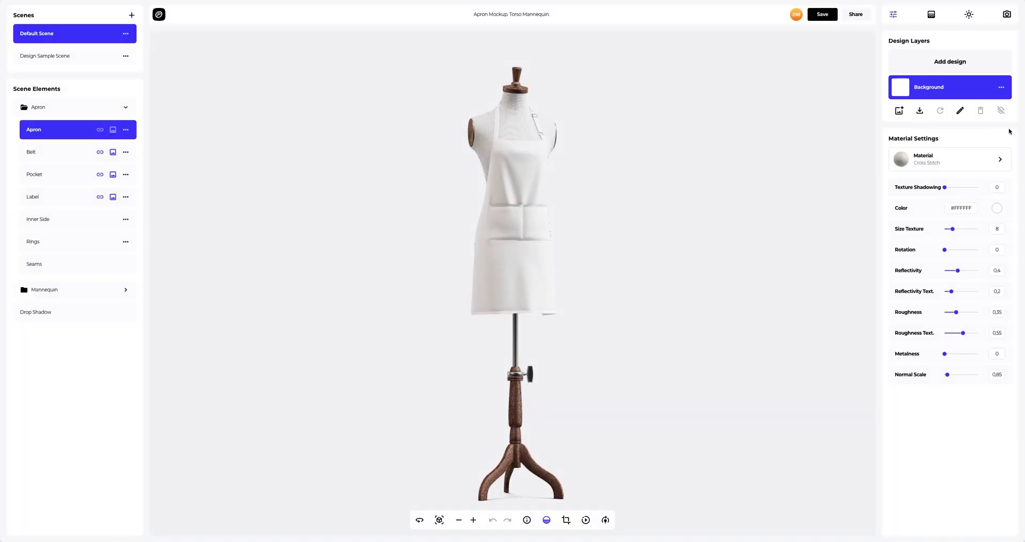
- Orbit the mannequin and zoom in on the white apron's front and pocket
drag(569, 142, 492, 227)
scroll(531, 151, up, 5)
scroll(493, 222, up, 3)
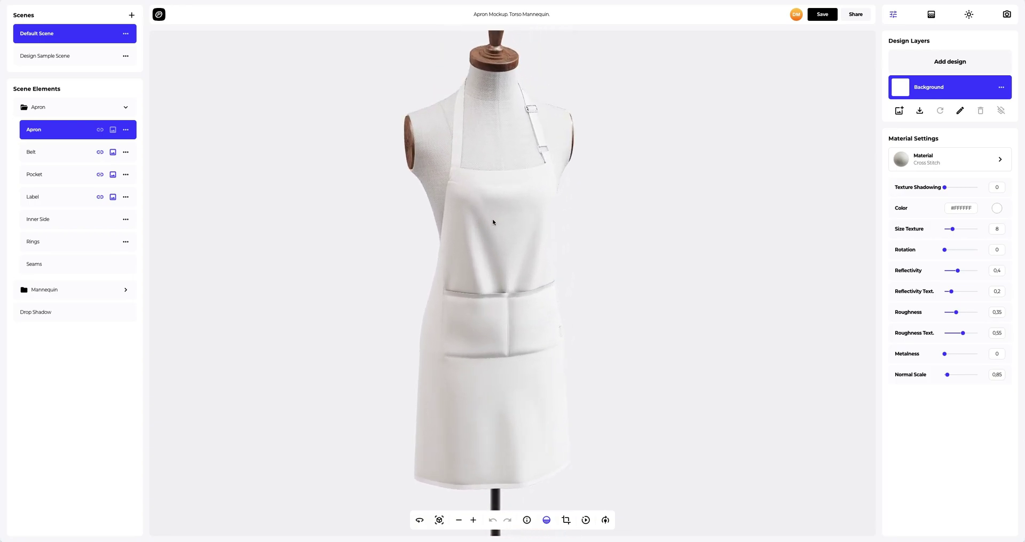
scroll(493, 222, up, 1)
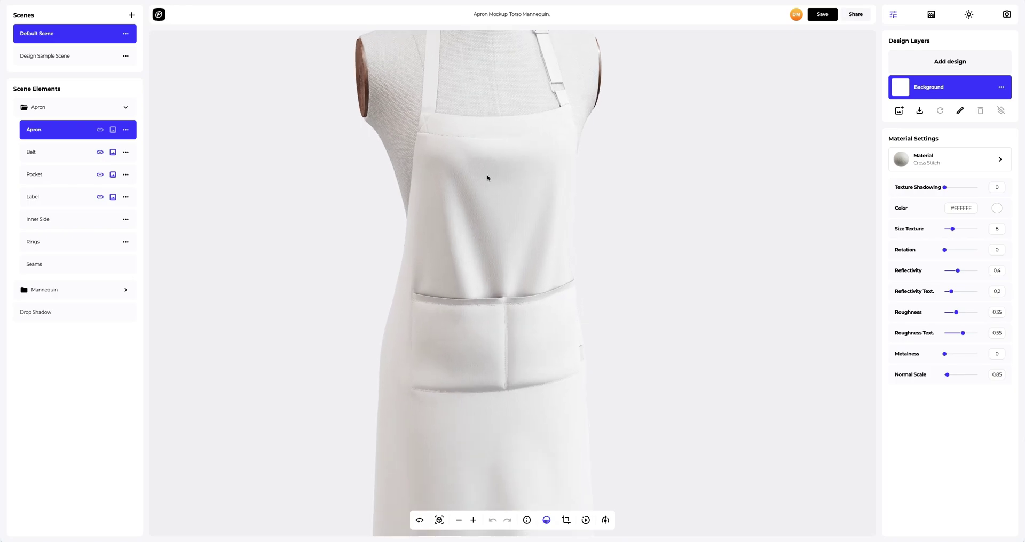
scroll(491, 214, up, 2)
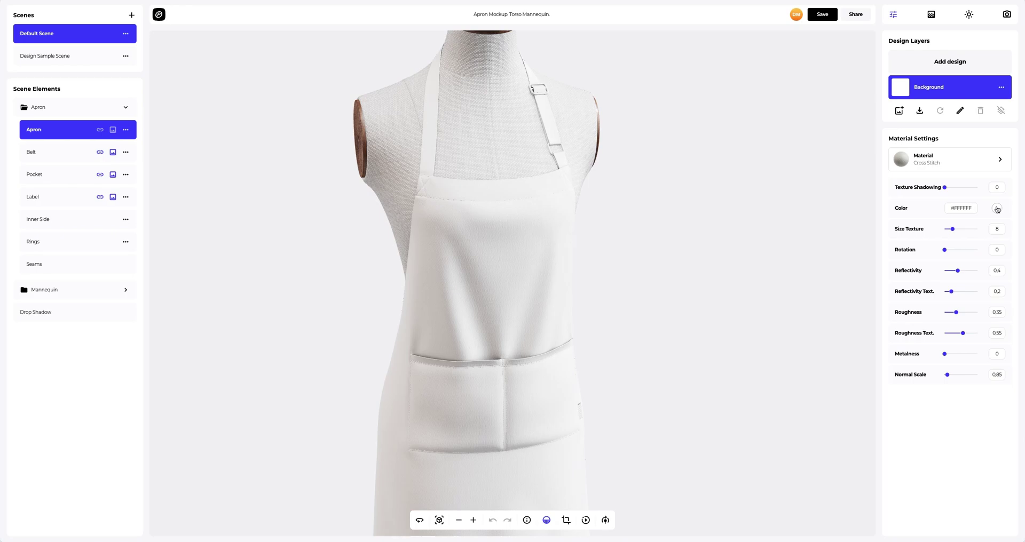
- Colour the apron body blue, hex #004DDD
click(996, 209)
mouse_move(974, 213)
mouse_down()
mouse_move(955, 216)
mouse_move(950, 238)
mouse_move(967, 262)
mouse_move(970, 248)
mouse_move(946, 254)
mouse_move(956, 263)
mouse_up()
text(004DDC)
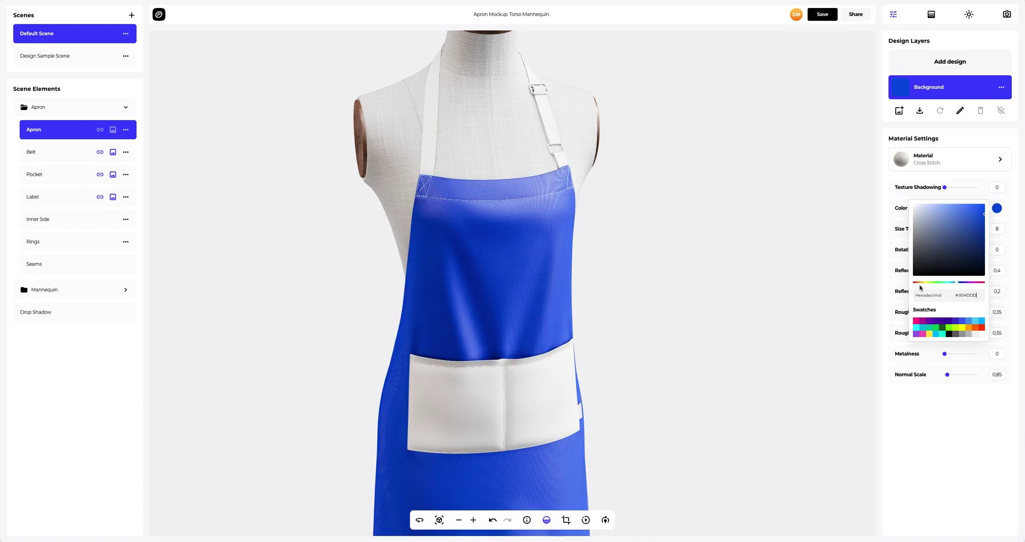
click(884, 281)
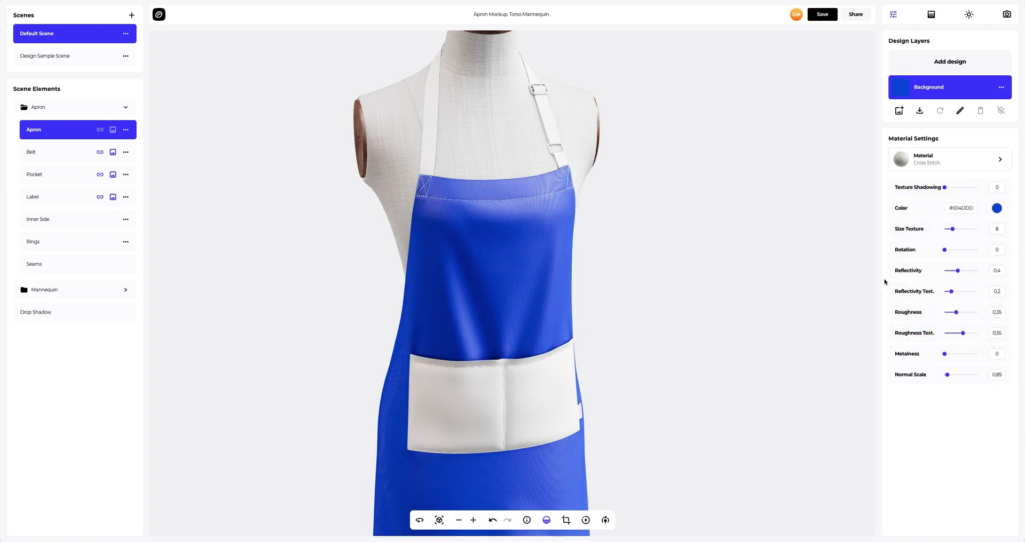
- Copy the apron's blue material for reuse
click(126, 132)
click(163, 134)
drag(381, 174, 459, 187)
- Paste the apron's blue material onto the Belt
click(58, 152)
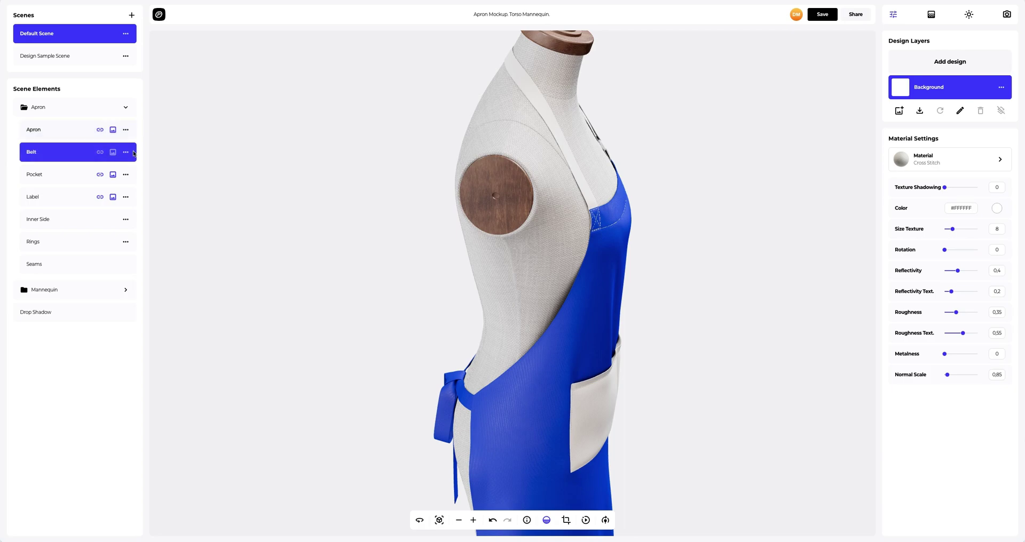
click(126, 153)
click(166, 171)
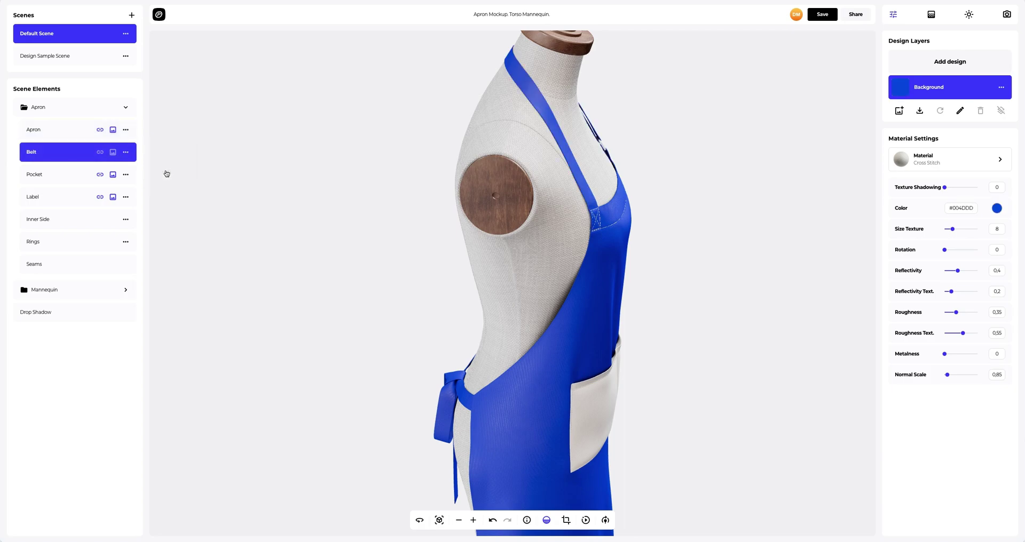
drag(494, 253, 438, 228)
scroll(446, 252, up, 5)
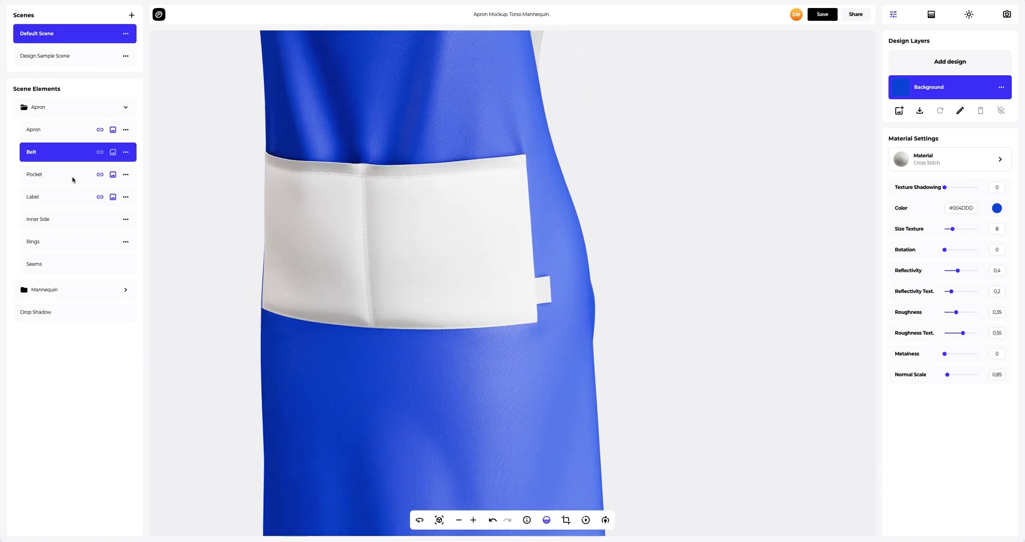
- Paste the material onto the Pocket and colour it beige #F9D3B3
click(106, 175)
click(126, 176)
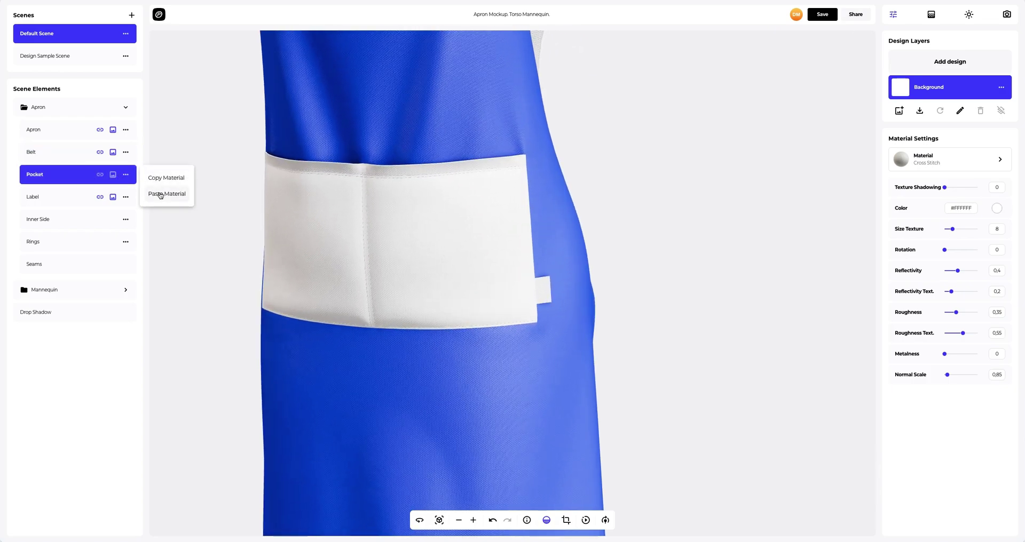
click(160, 194)
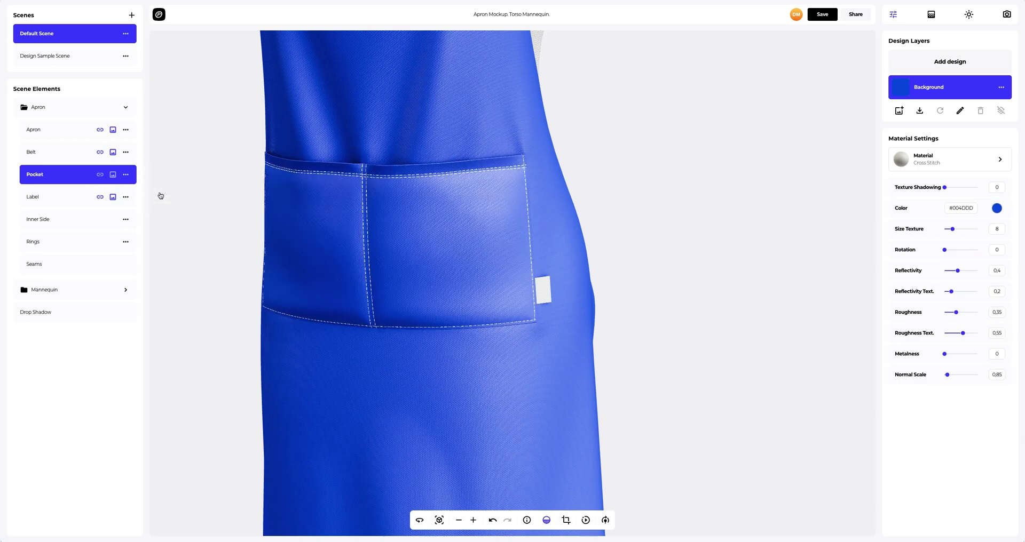
click(997, 209)
text(#F9D3B3)
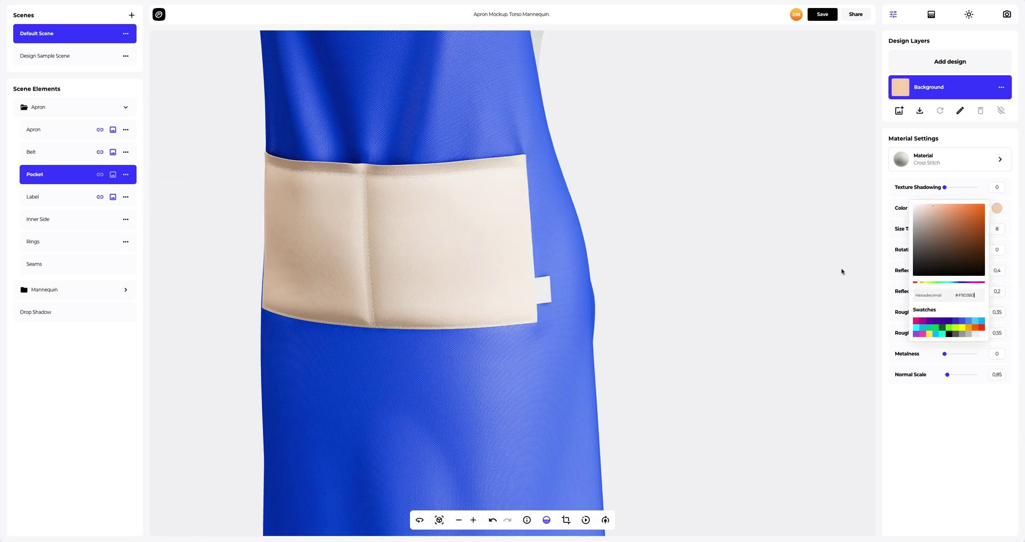
click(739, 259)
- Paste the copied material onto the Inner Side and colour it red #D31A0F
drag(648, 277, 430, 280)
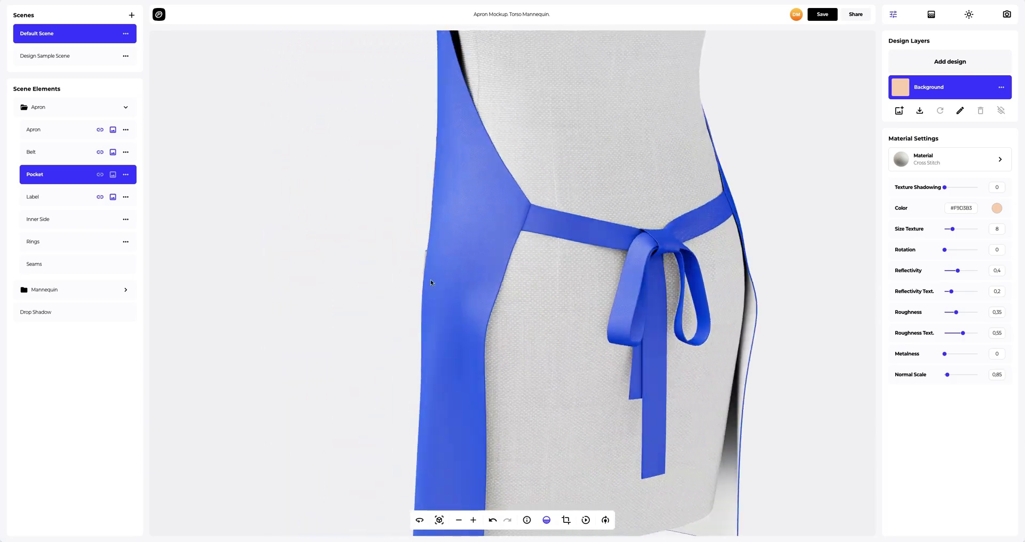
drag(627, 332, 529, 244)
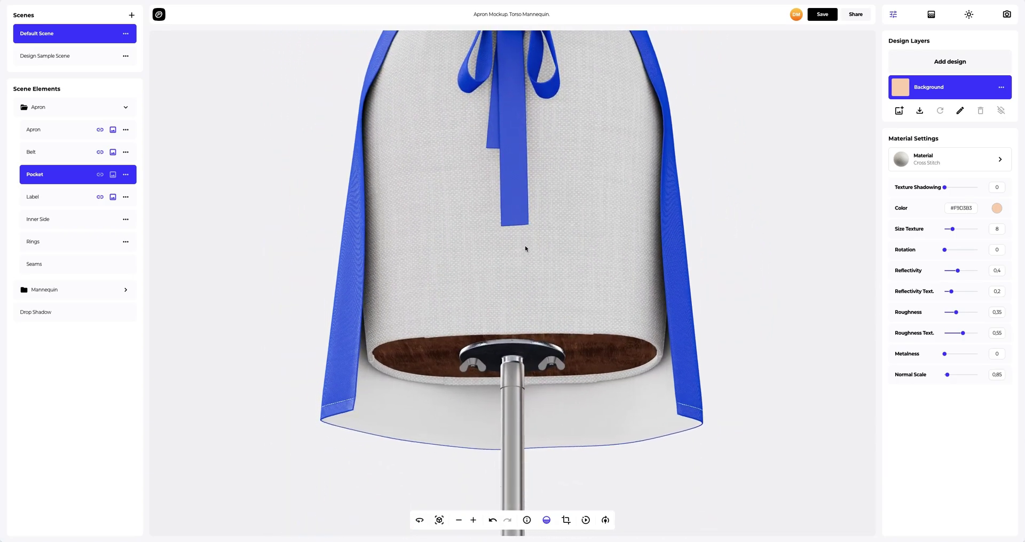
click(62, 221)
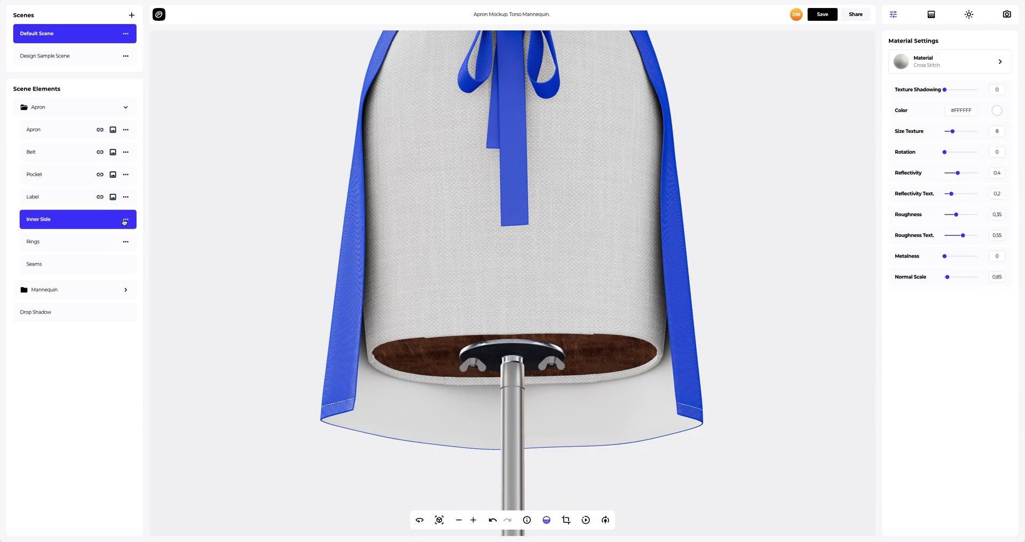
click(124, 220)
click(155, 239)
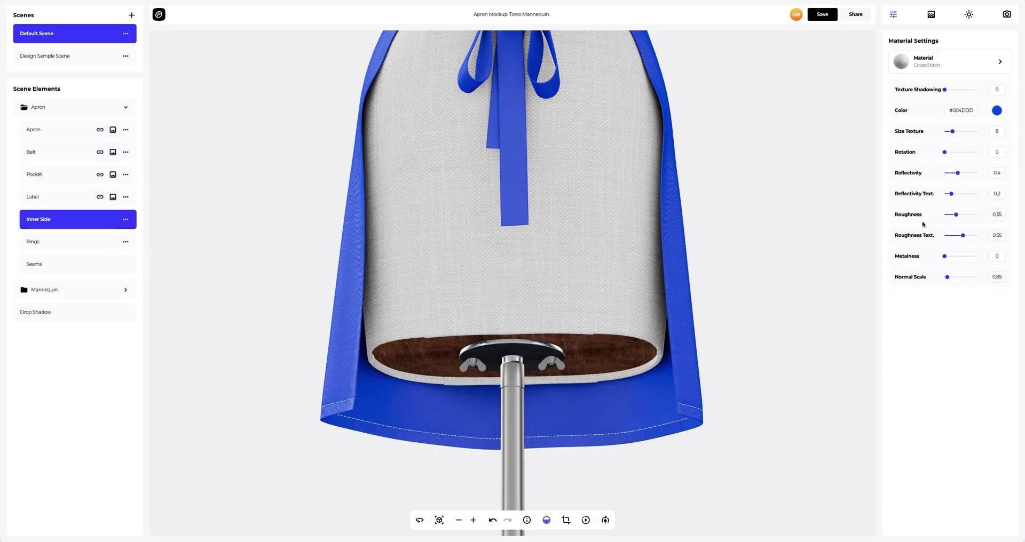
click(996, 111)
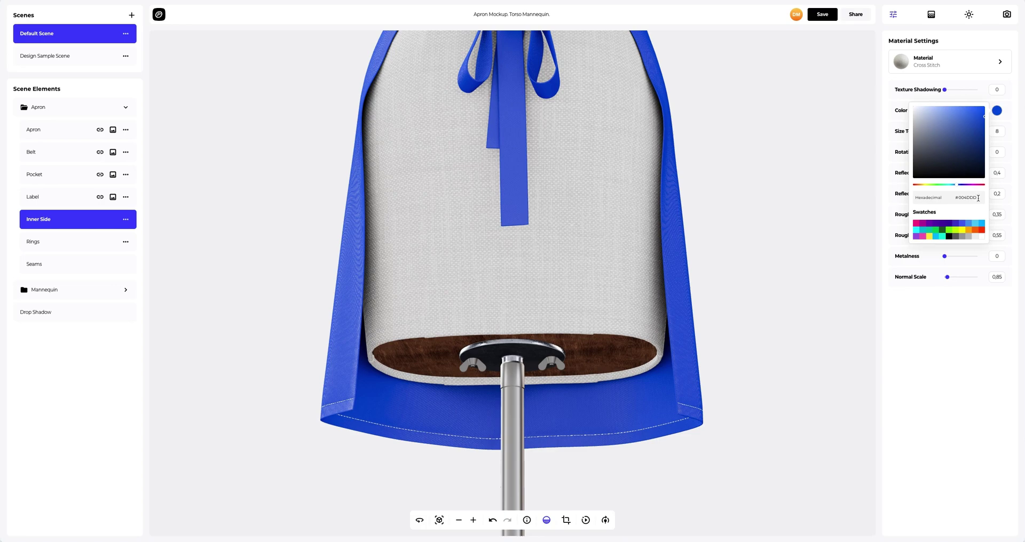
text(D31A0F)
click(885, 204)
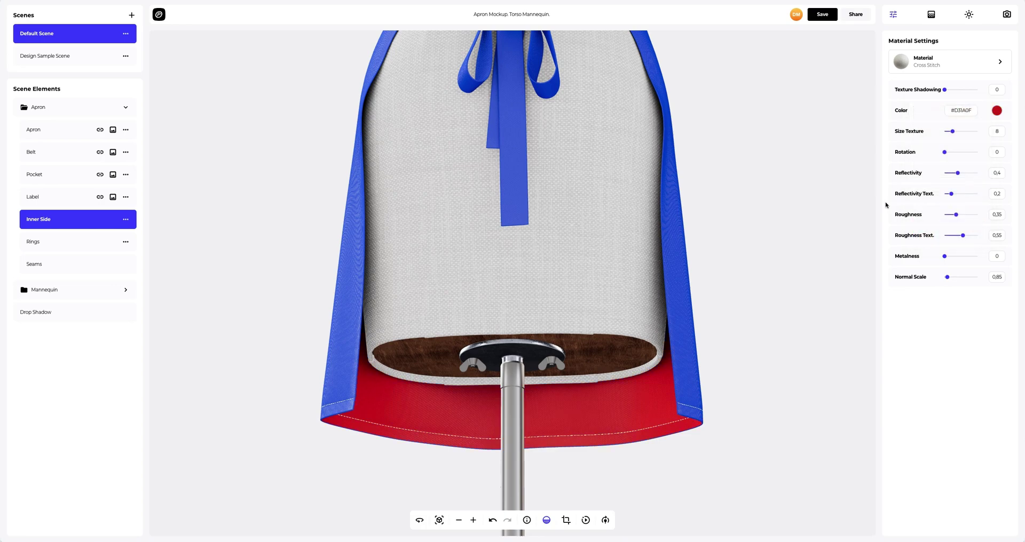
- Colour the Rings red #D31A0F
drag(627, 180, 510, 280)
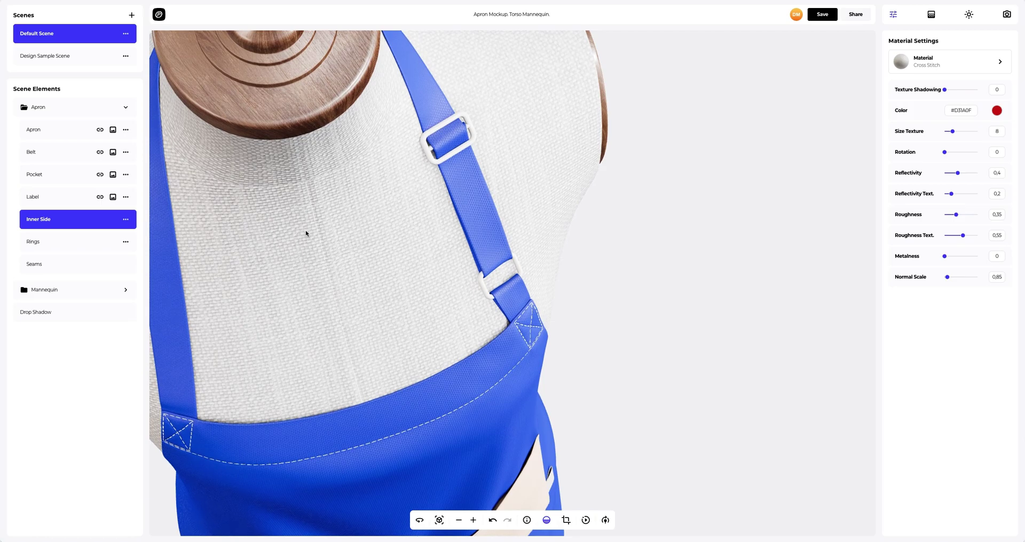
click(29, 242)
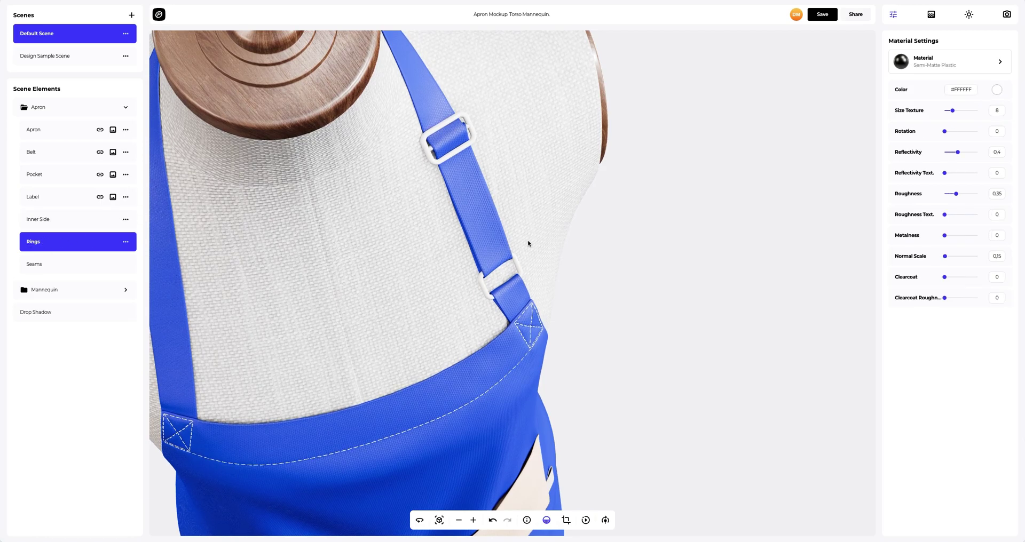
click(997, 90)
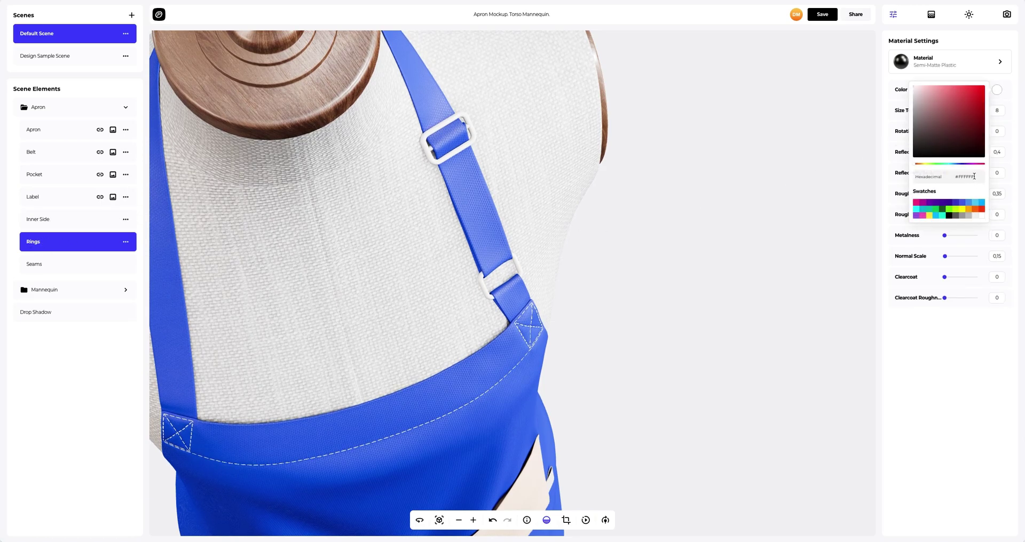
text(D31A0F)
drag(504, 194, 569, 144)
- Colour the Seams muted blue #5162B7 and collapse the Apron group
click(61, 264)
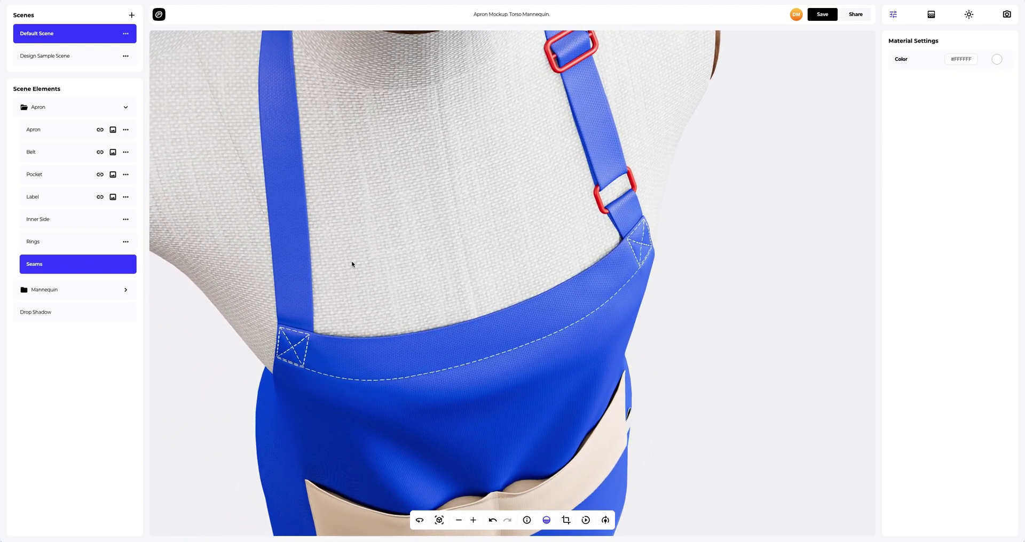
click(996, 59)
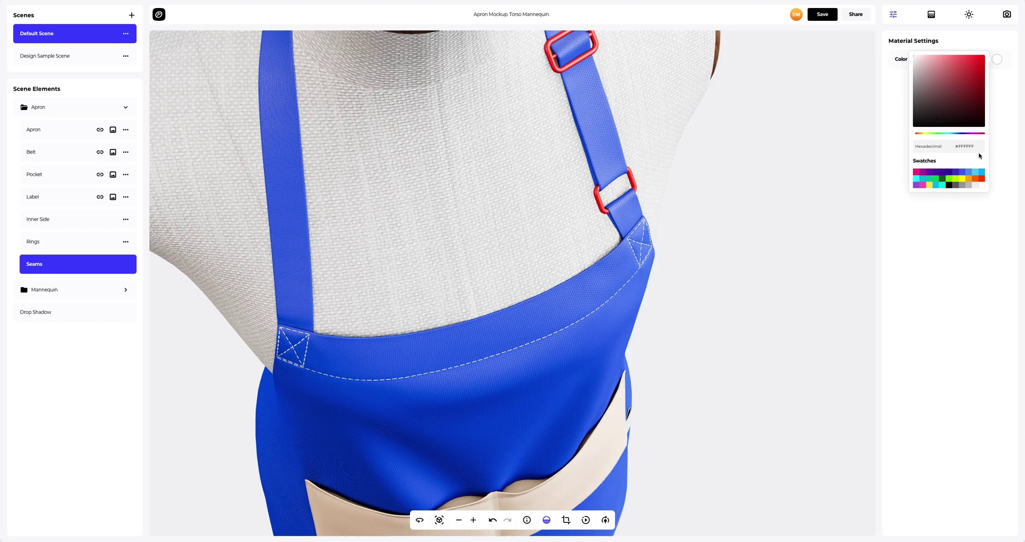
text(5162B7)
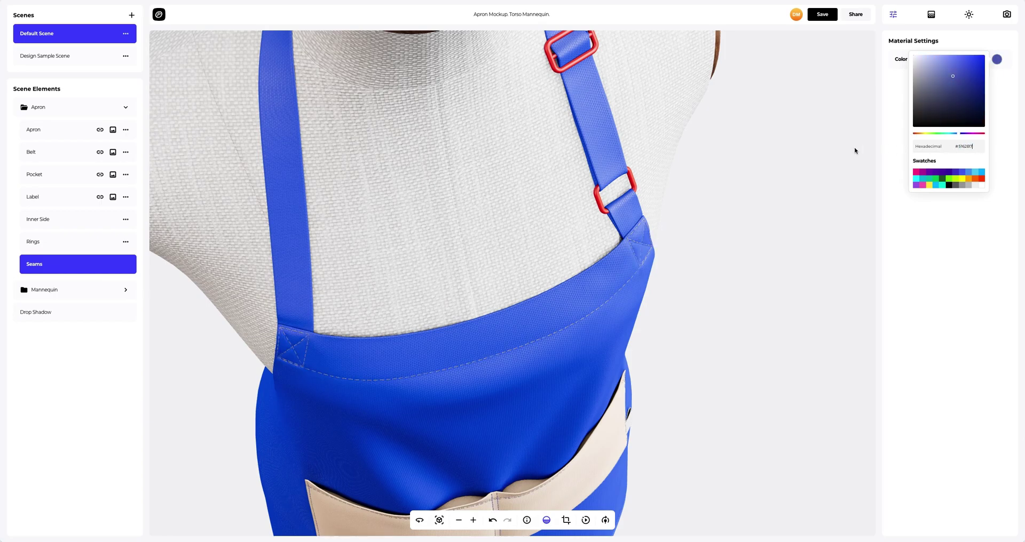
click(716, 153)
scroll(711, 158, down, 5)
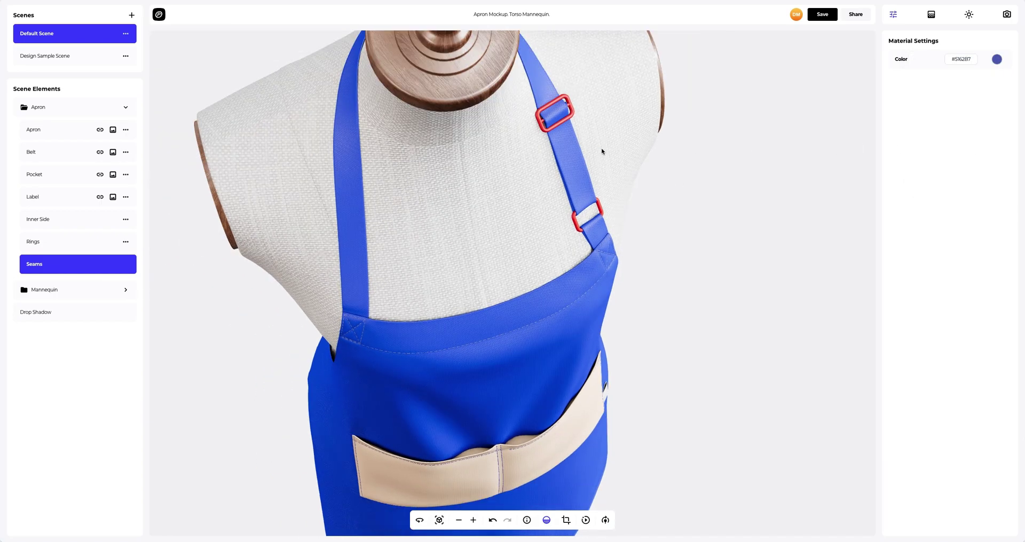
drag(602, 153, 537, 304)
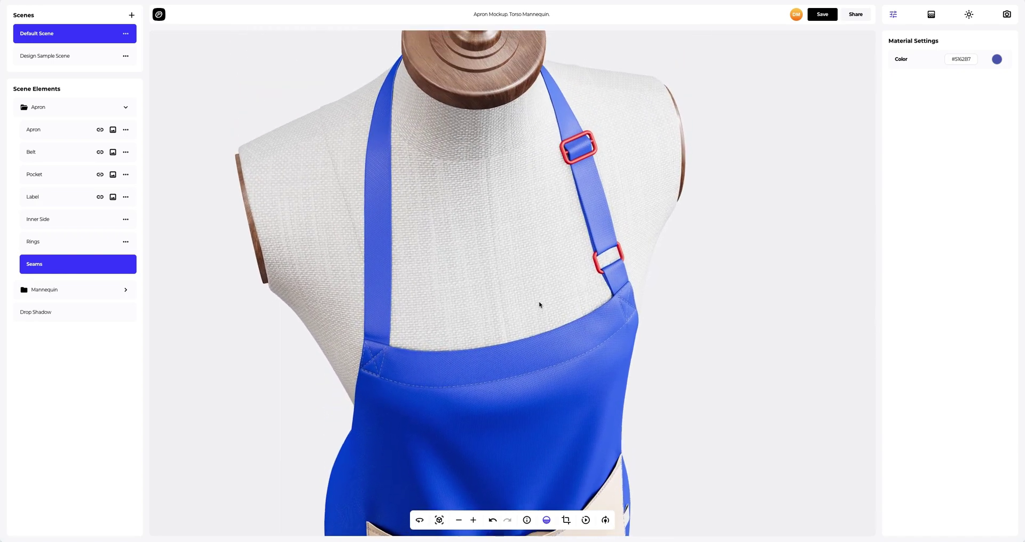
click(126, 109)
- Colour the Mannequin body beige #F9D3B3 and view the stand under the apron hem
click(44, 138)
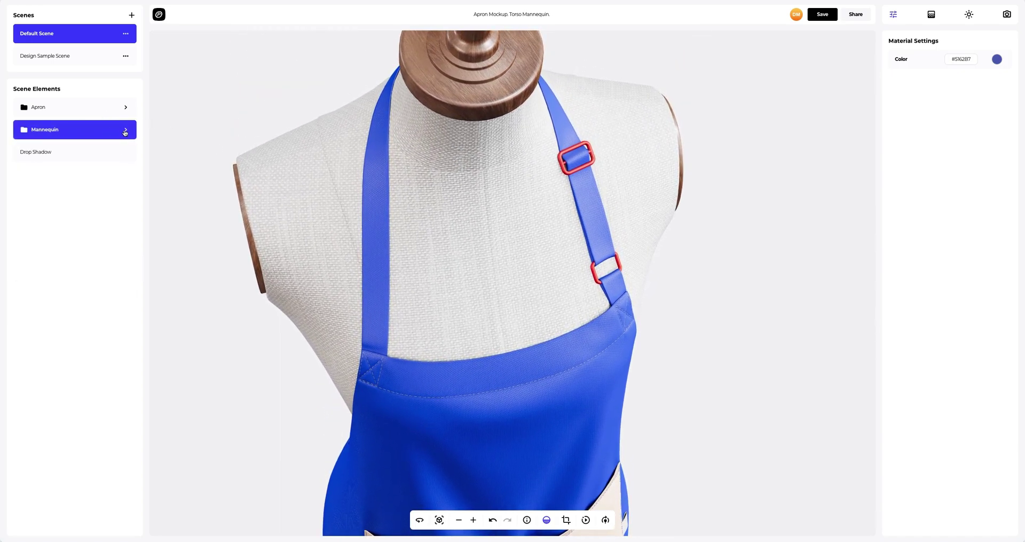
click(125, 131)
click(60, 153)
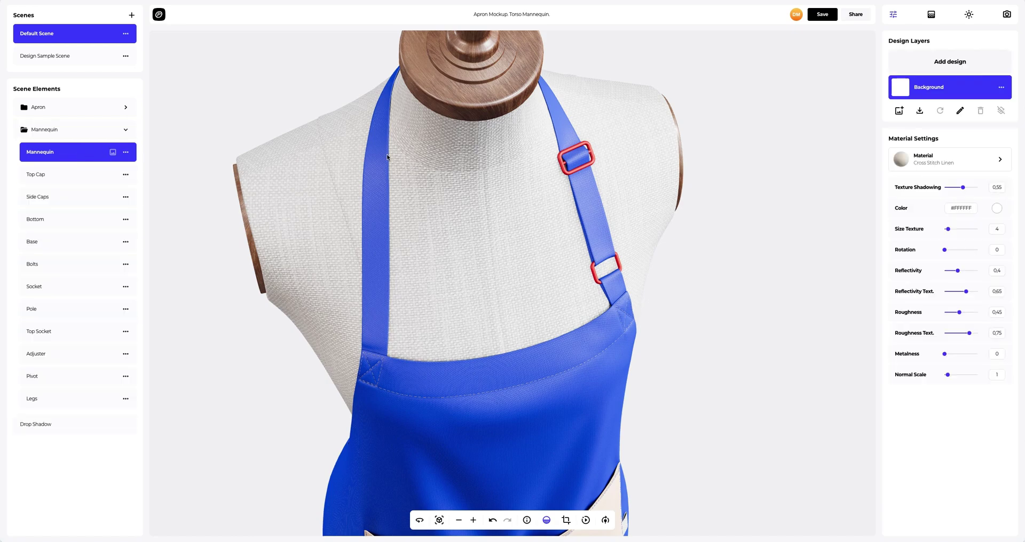
click(996, 209)
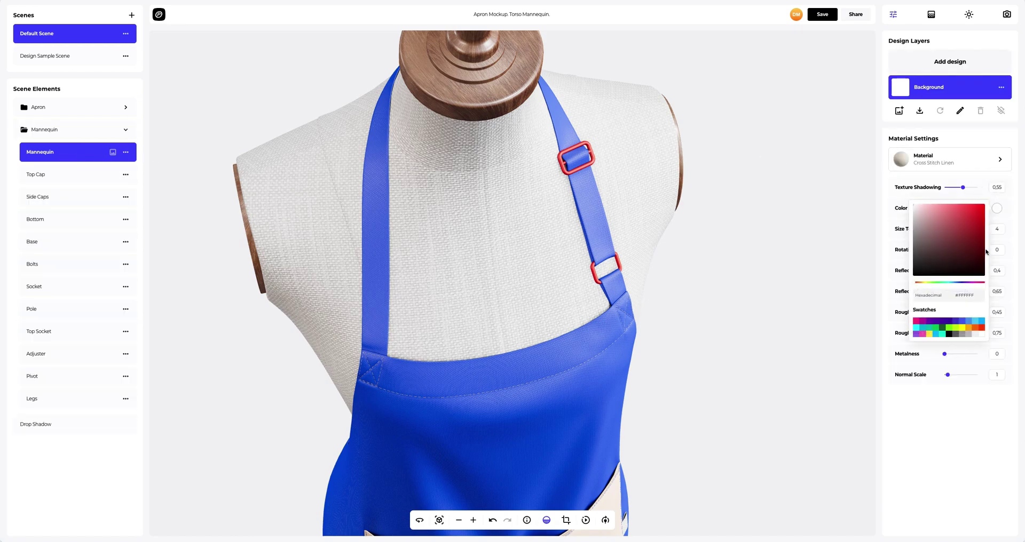
text(#F9D3B3)
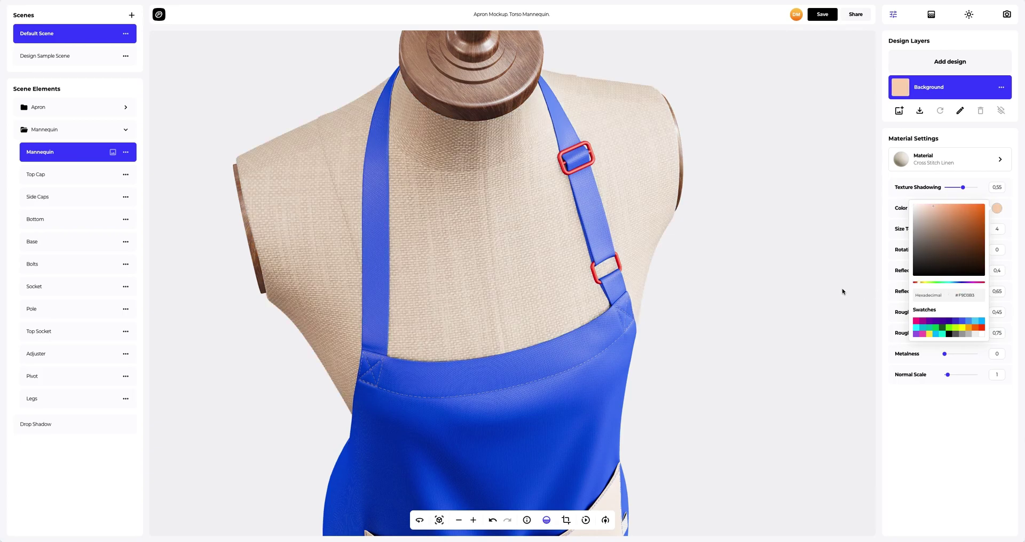
click(785, 285)
scroll(599, 276, down, 5)
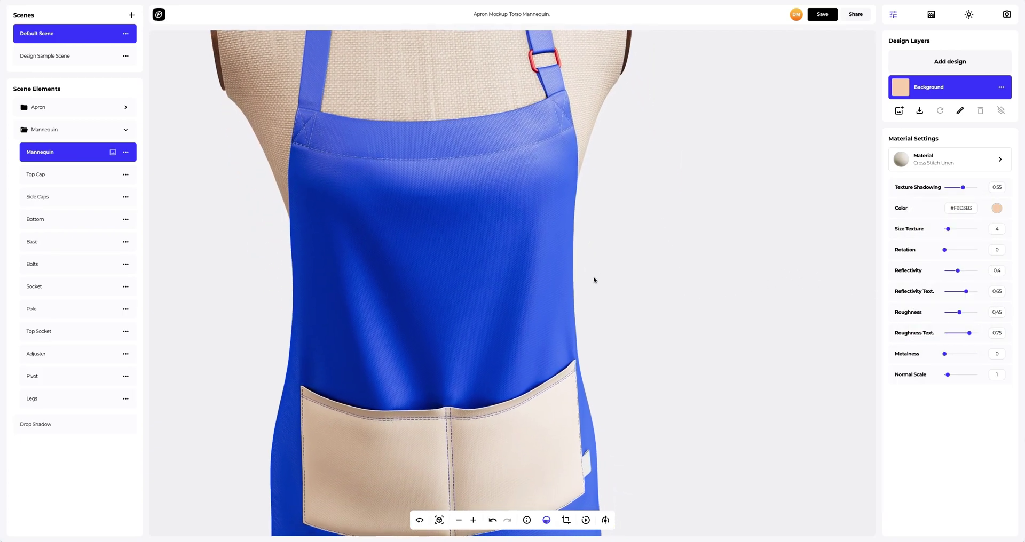
scroll(575, 322, down, 10)
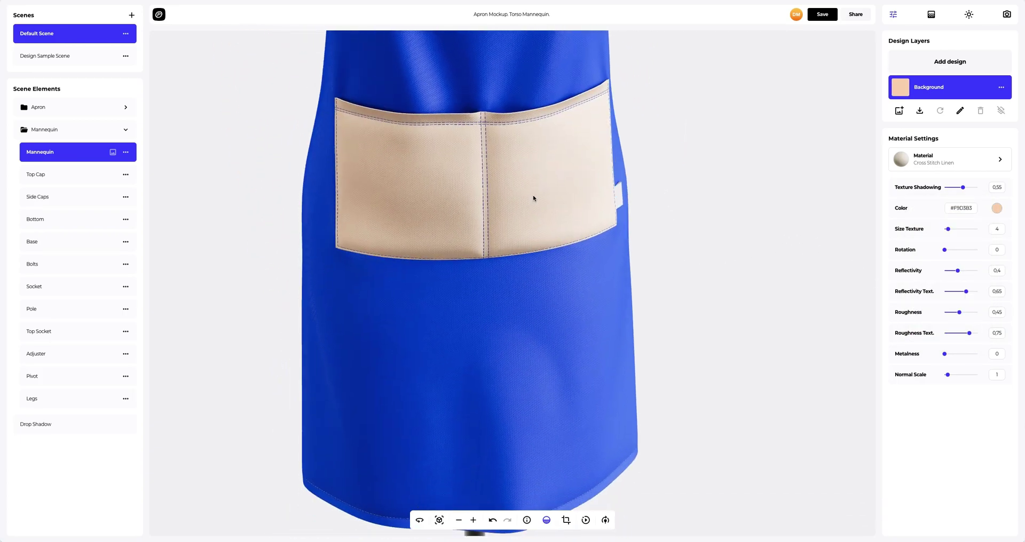
scroll(498, 174, down, 10)
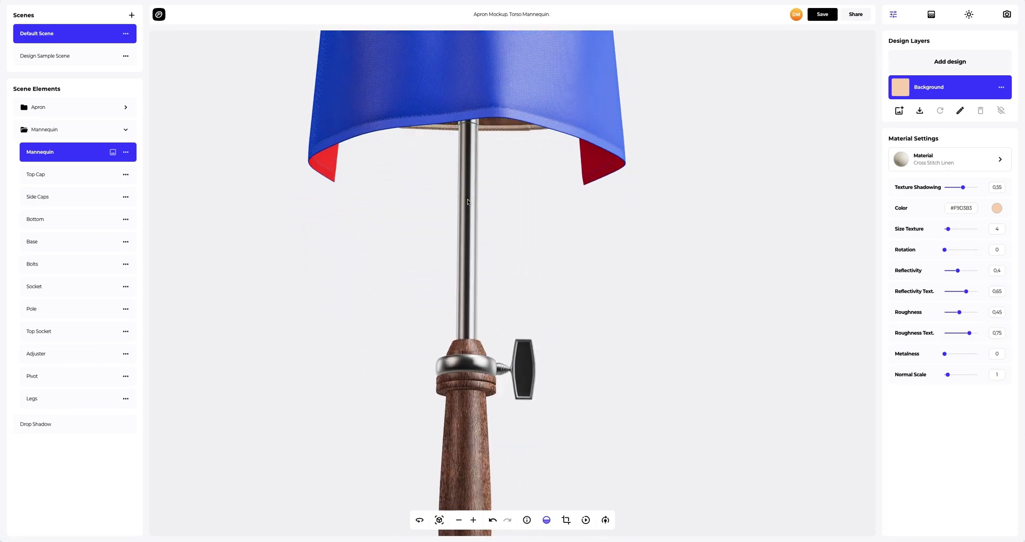
scroll(463, 176, down, 10)
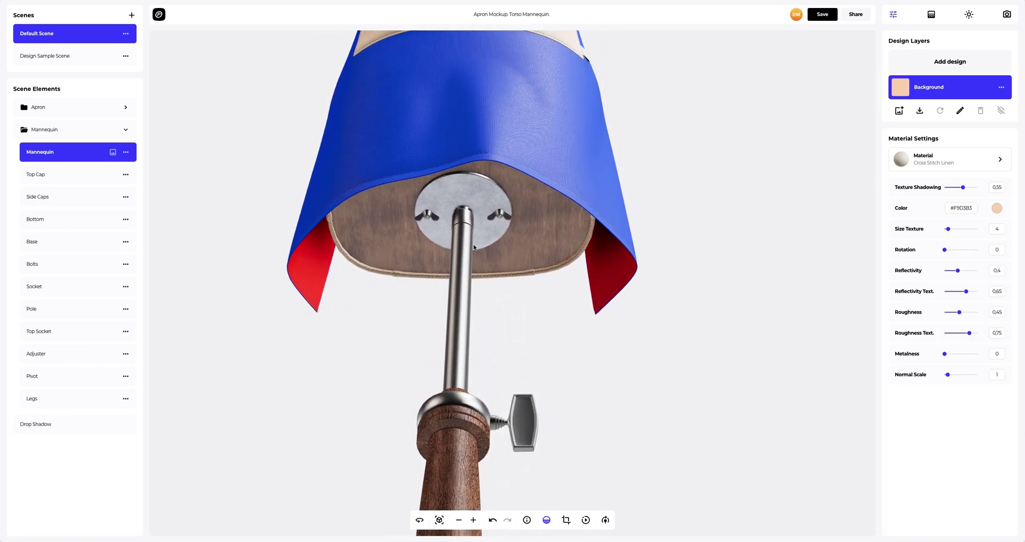
- Colour the mannequin's Base #FFECDD
click(80, 249)
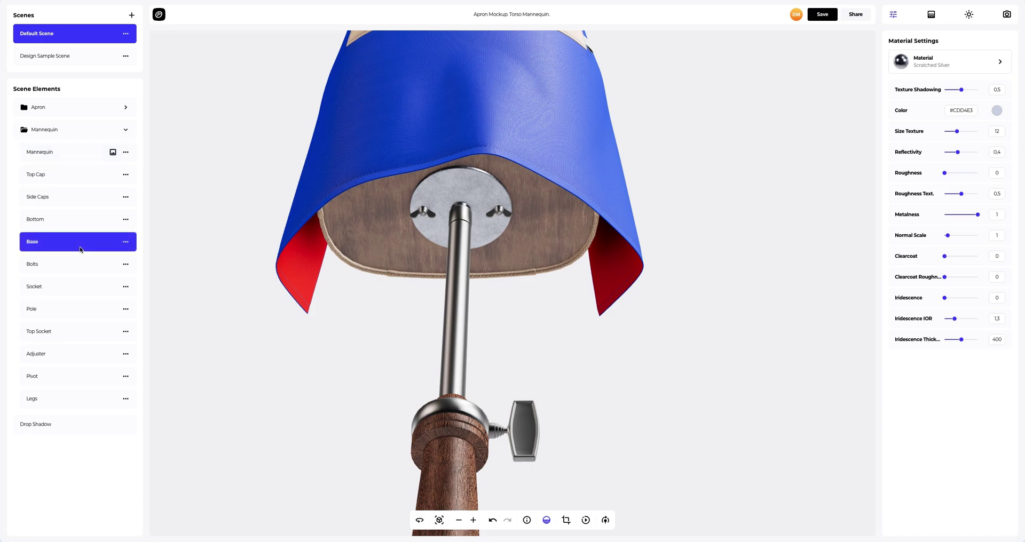
click(996, 110)
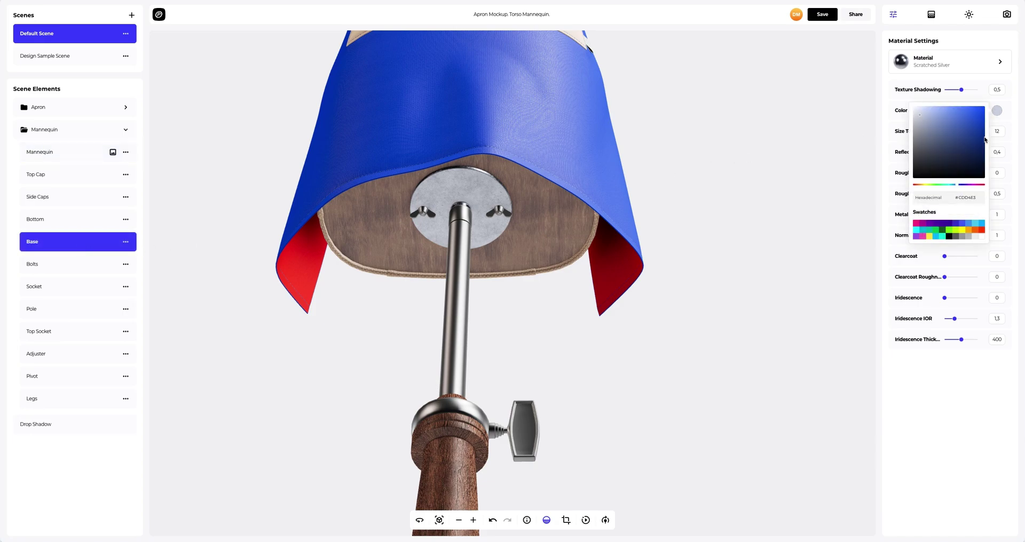
text(FFECDD)
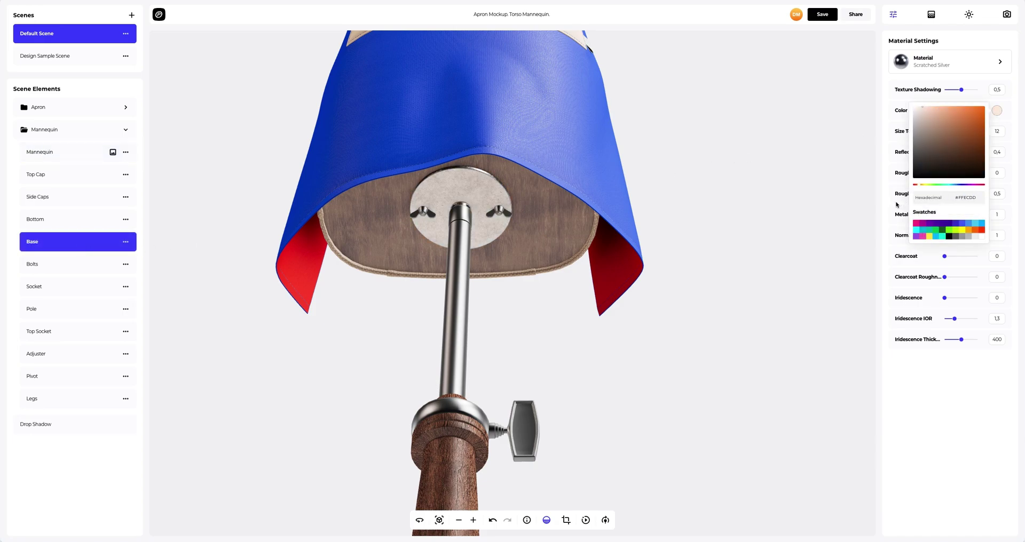
click(886, 208)
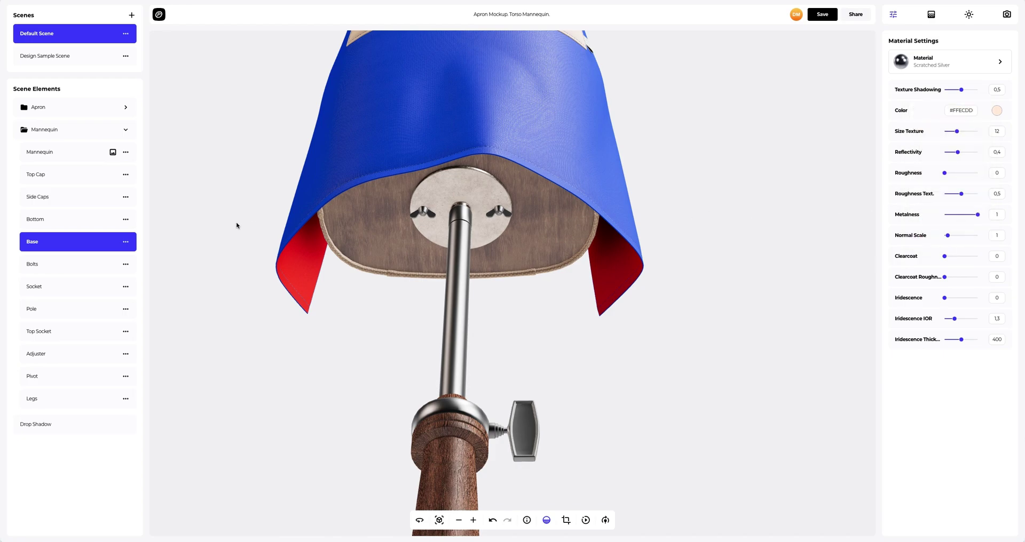
- Give the Bolts bronze #BC9C84 and copy their material
click(61, 268)
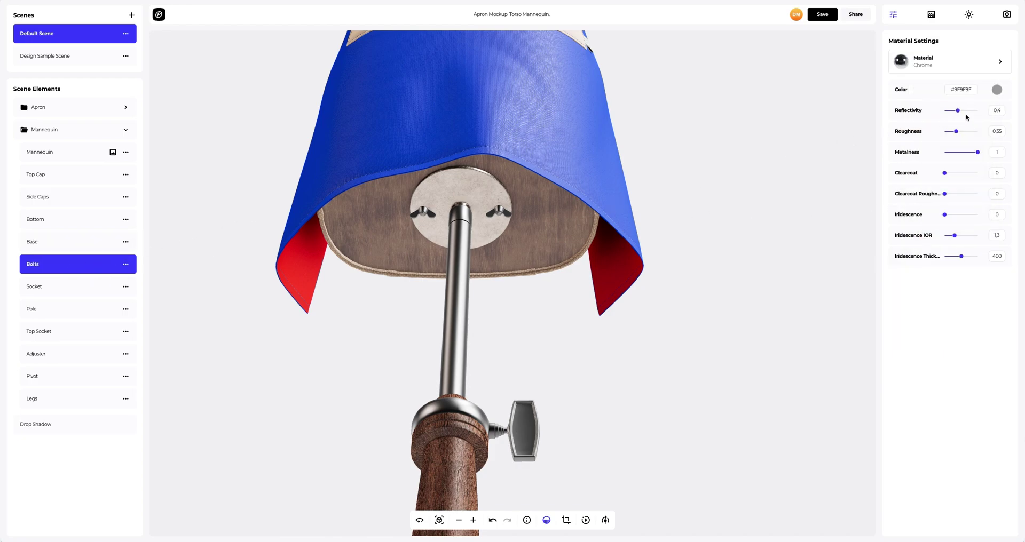
click(996, 91)
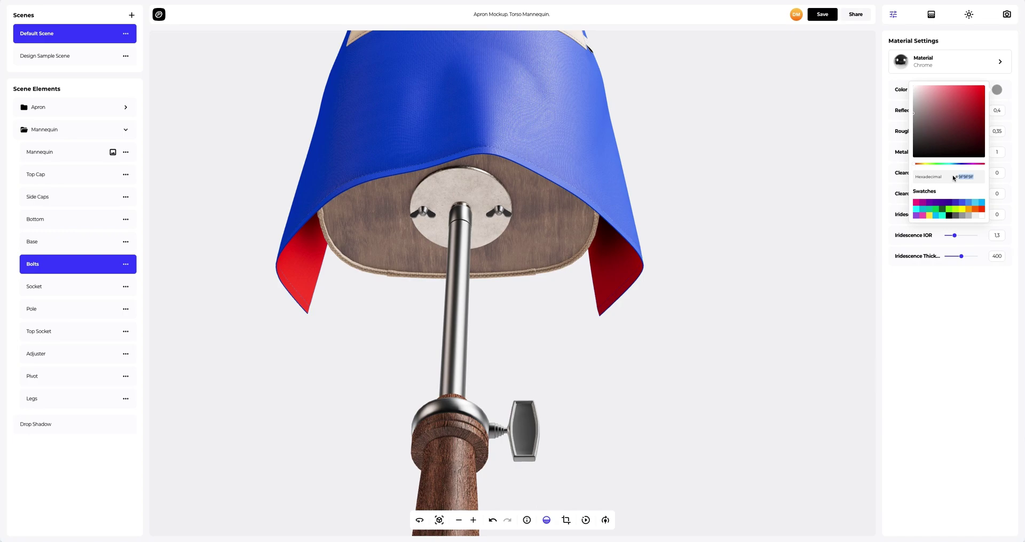
text(BC9C84)
click(888, 203)
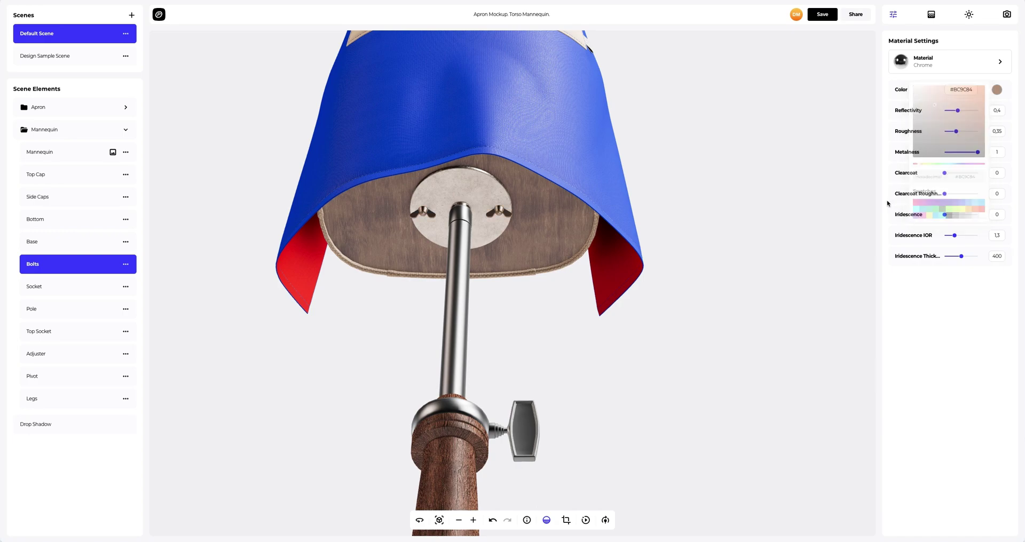
click(126, 265)
click(159, 268)
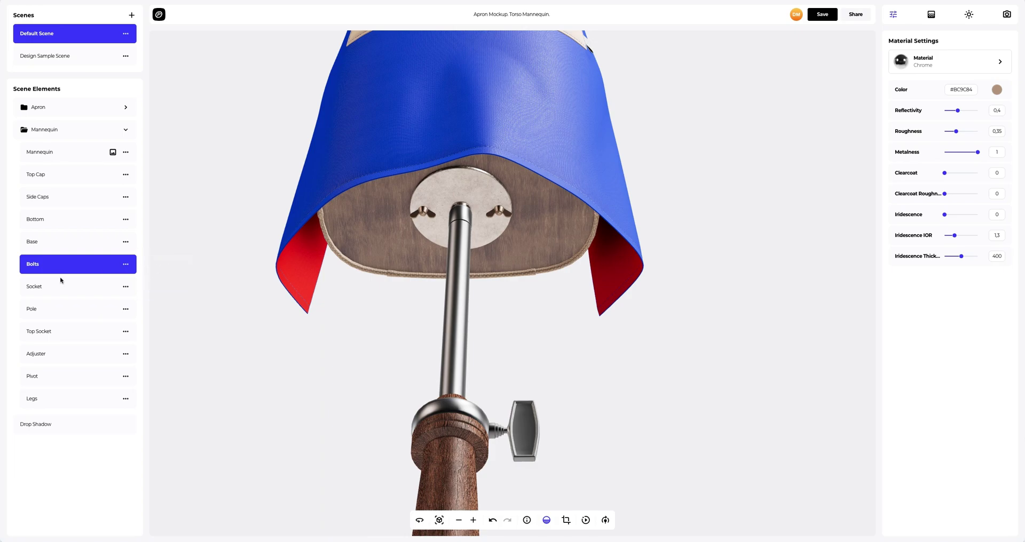
click(60, 280)
- Paste the bronze Bolts material onto the Socket, Pole and Adjuster
click(126, 287)
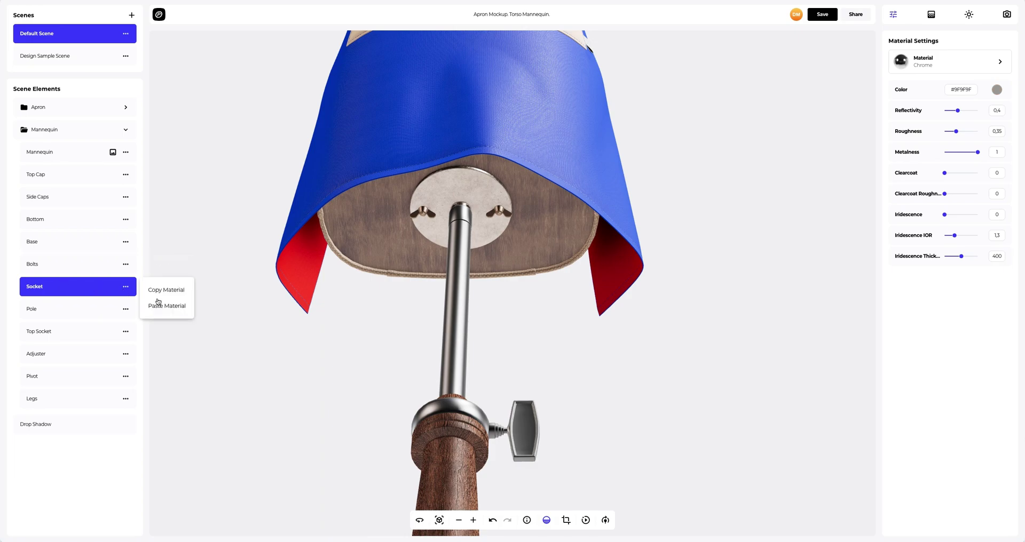
click(161, 306)
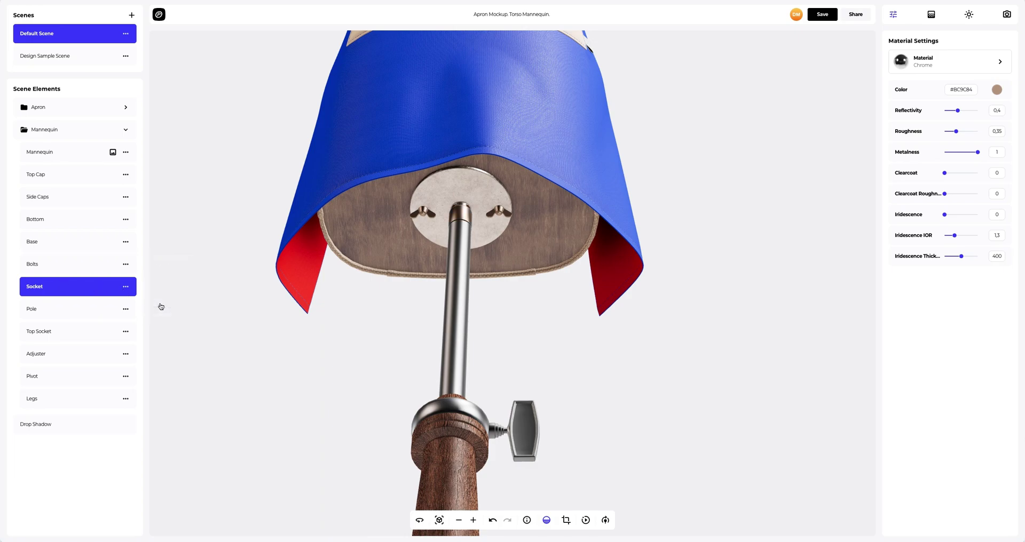
click(99, 311)
click(125, 309)
click(165, 332)
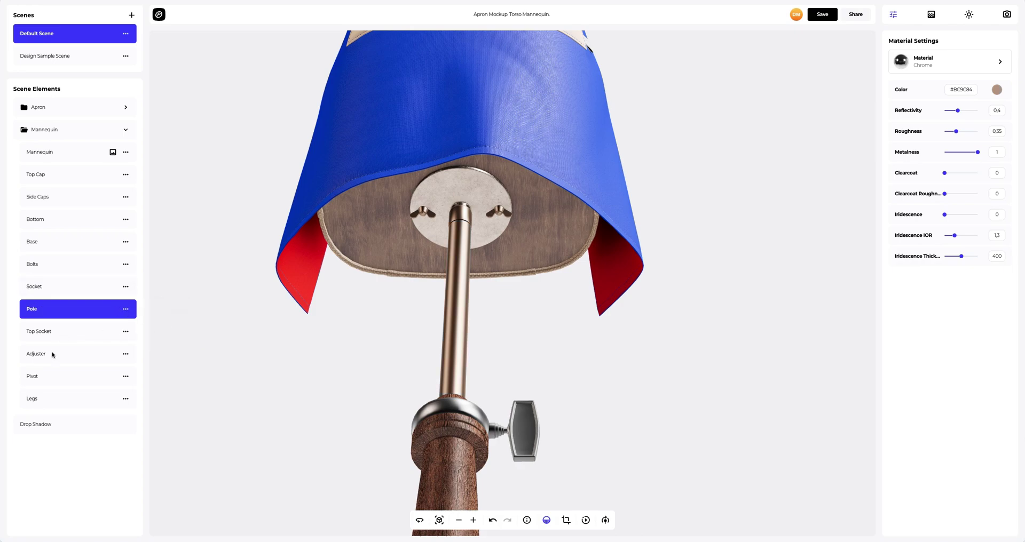
click(82, 355)
click(126, 355)
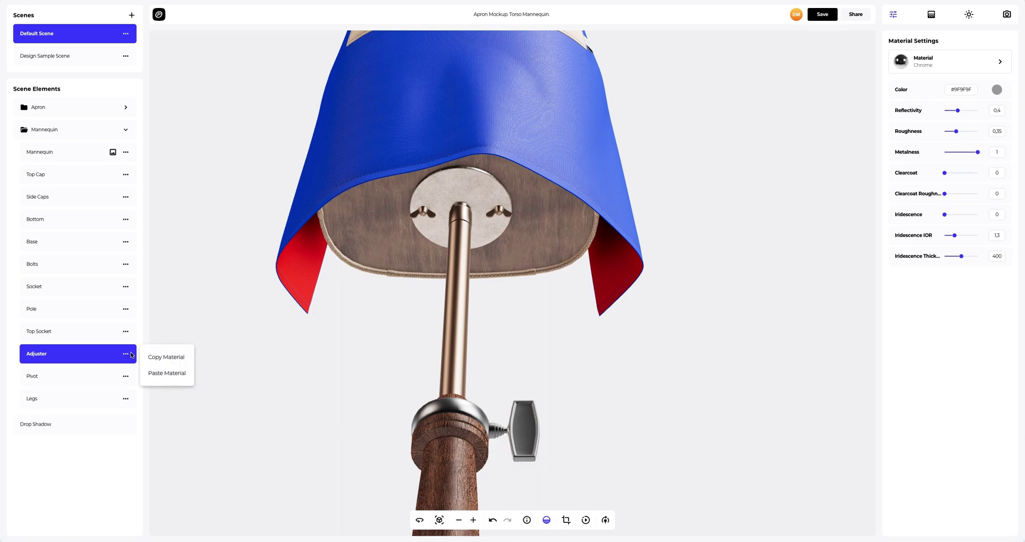
click(163, 374)
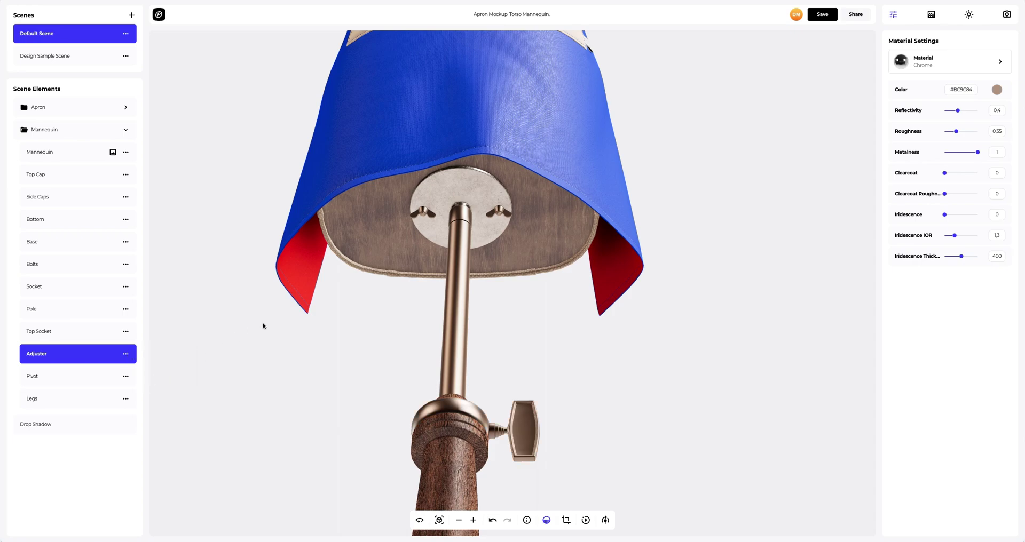
- Inspect the mannequin and bronze stand from front, back and shoulders, then collapse the Mannequin group
scroll(435, 314, down, 8)
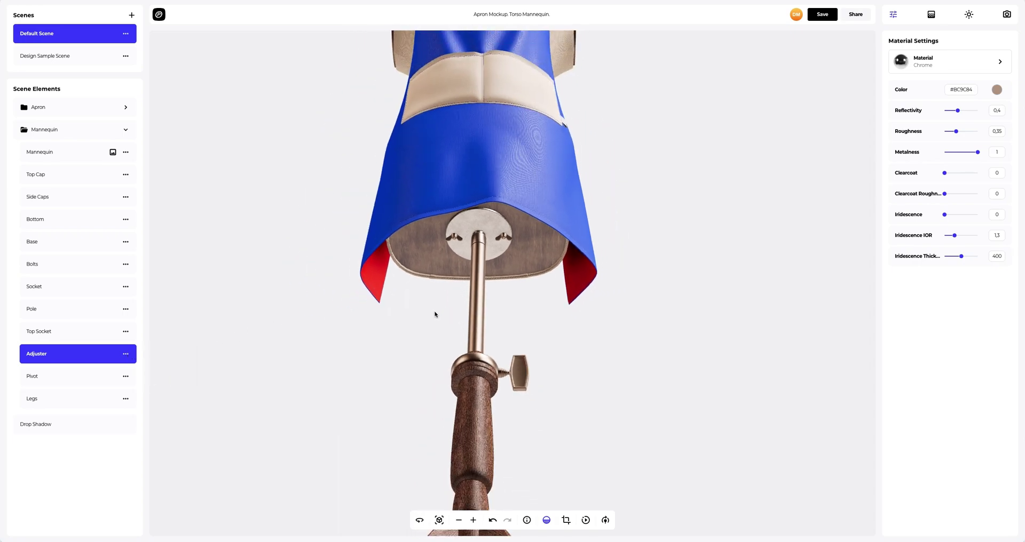
drag(456, 329, 447, 367)
click(438, 521)
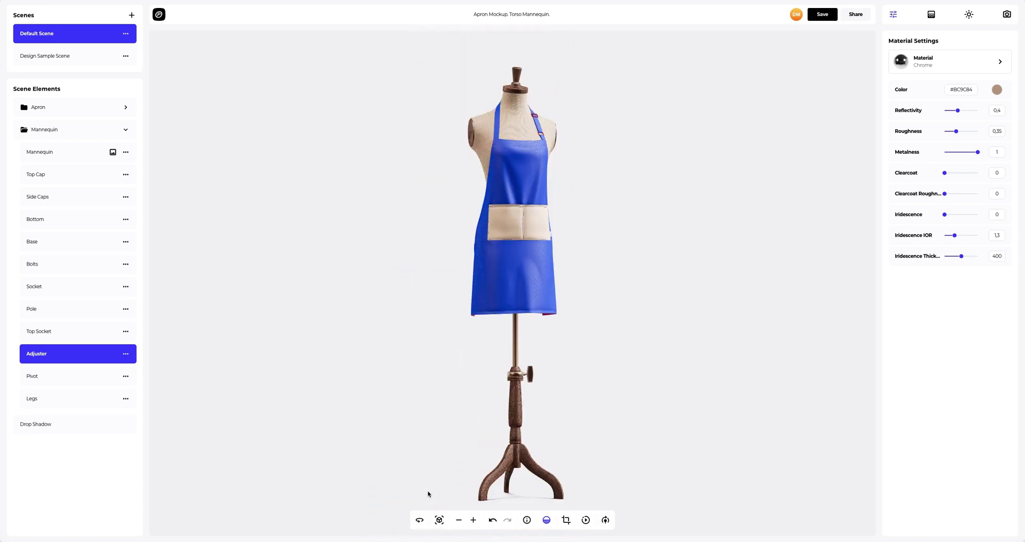
drag(387, 344, 888, 348)
scroll(613, 194, up, 5)
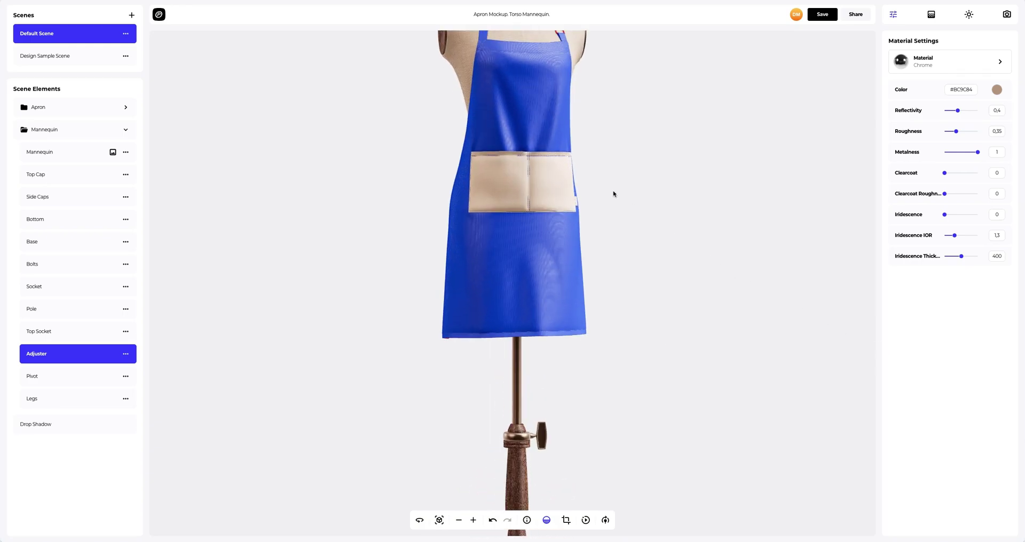
right_drag(582, 243, 551, 283)
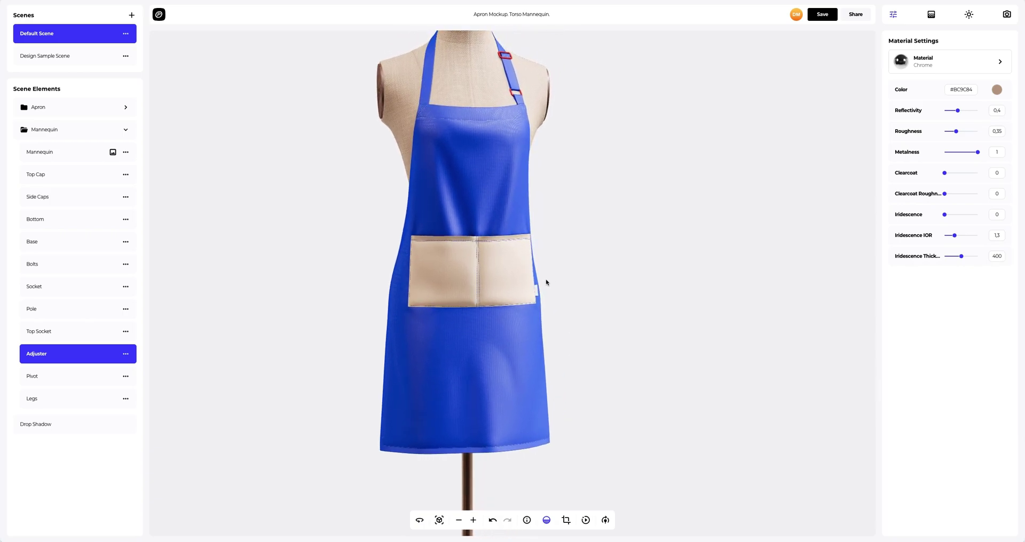
click(126, 130)
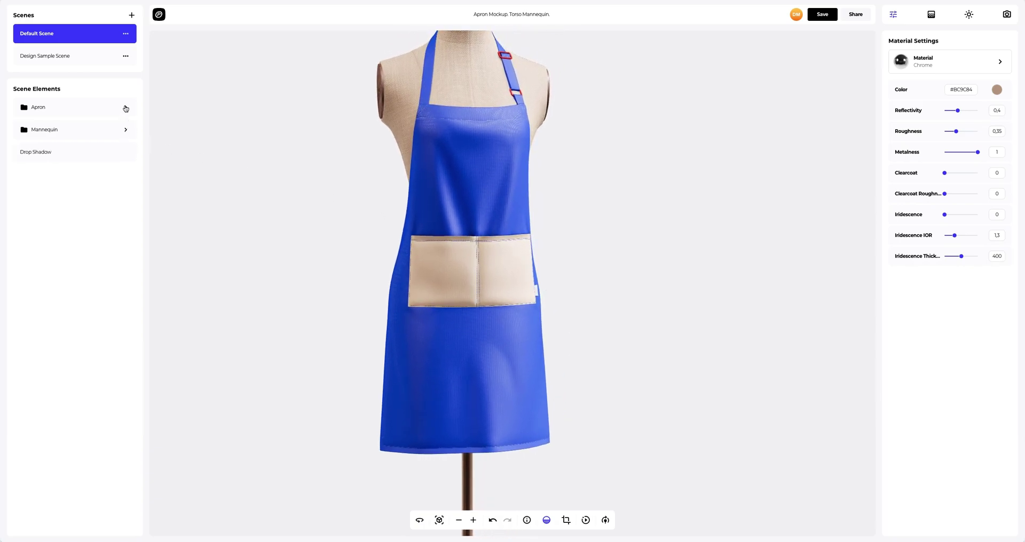
- Expand the Apron group and load Apron.png into the design editor
click(126, 109)
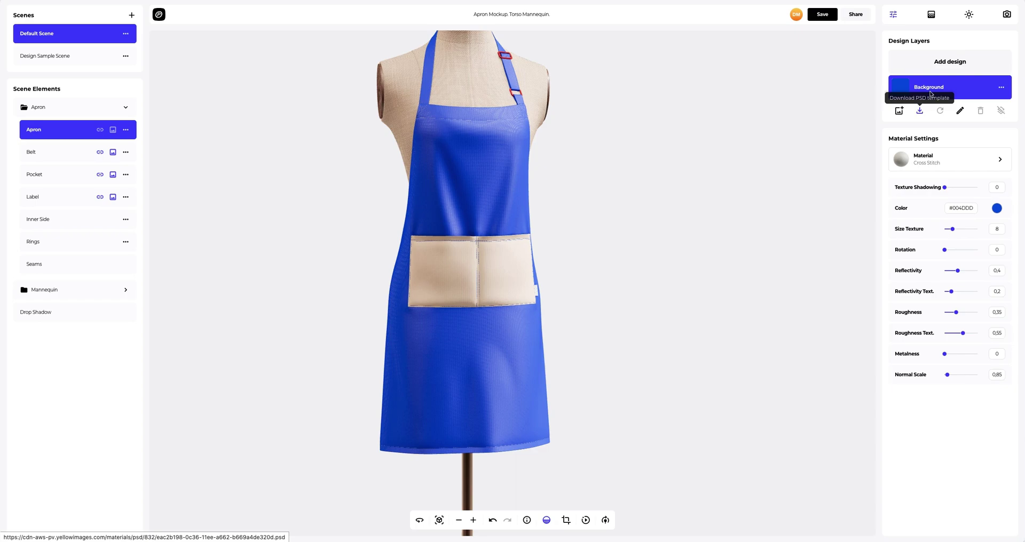
click(943, 63)
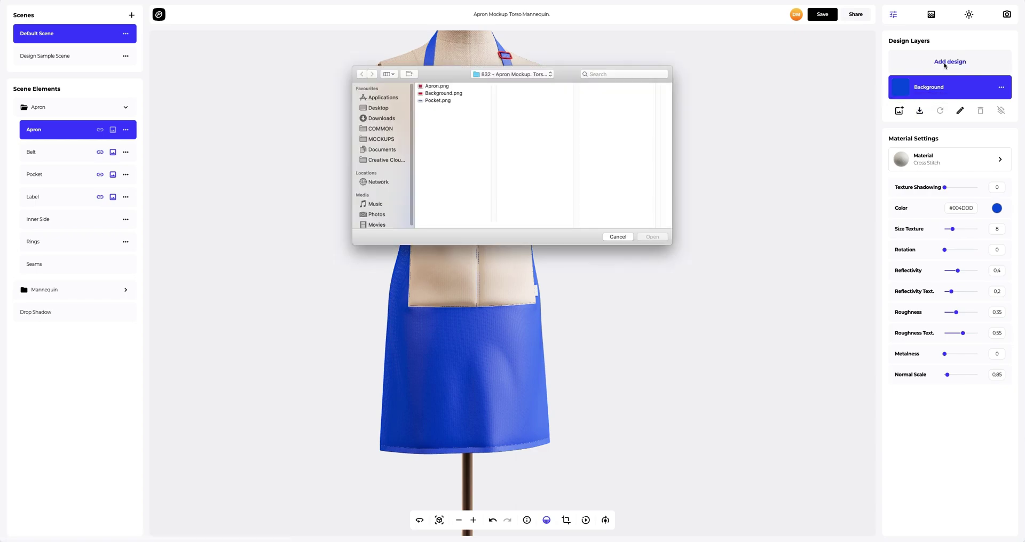
click(436, 86)
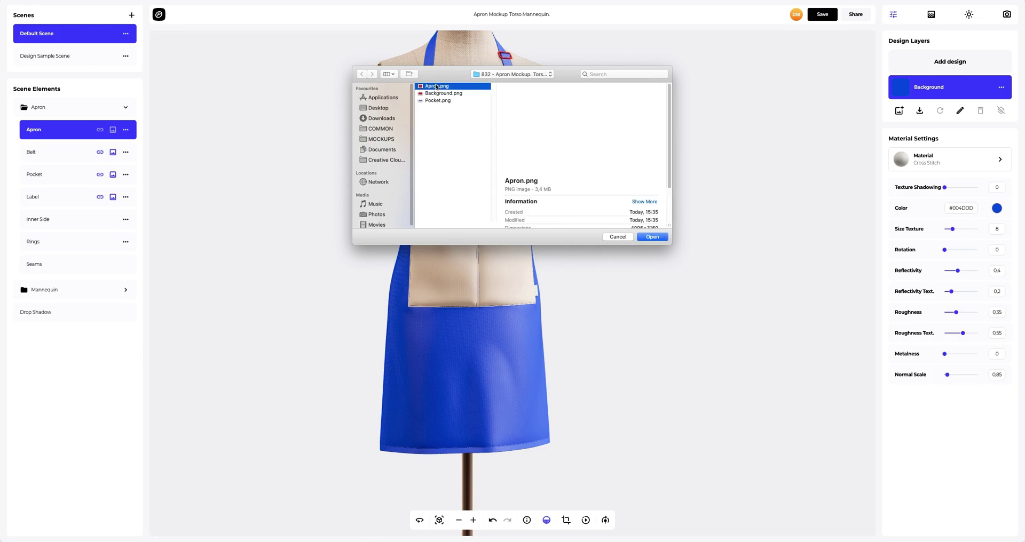
click(650, 237)
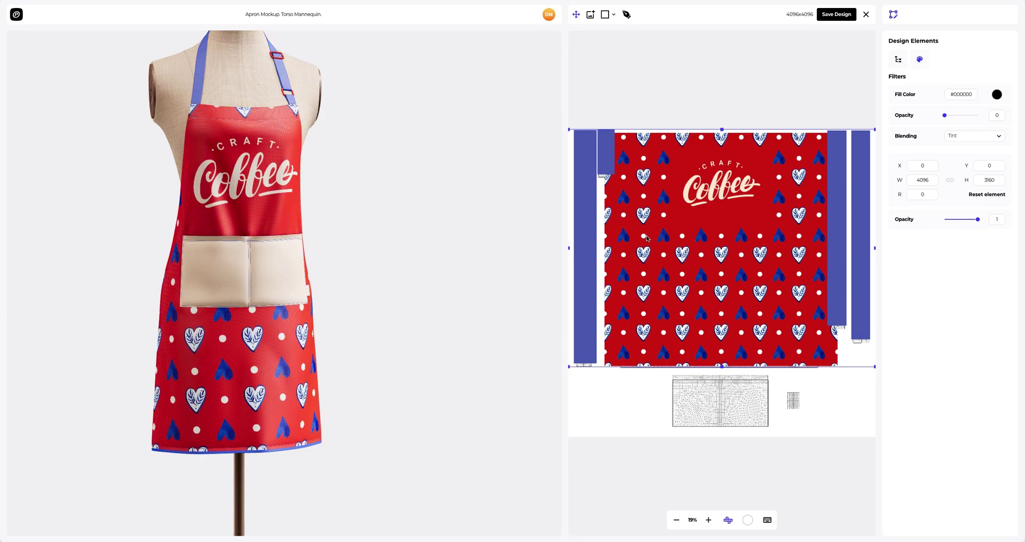
- Move the Coffee pattern to X 11, Y 69 and check it in a rotated, zoomed preview
mouse_move(650, 238)
mouse_down()
mouse_move(668, 239)
mouse_move(630, 238)
mouse_move(649, 245)
mouse_up()
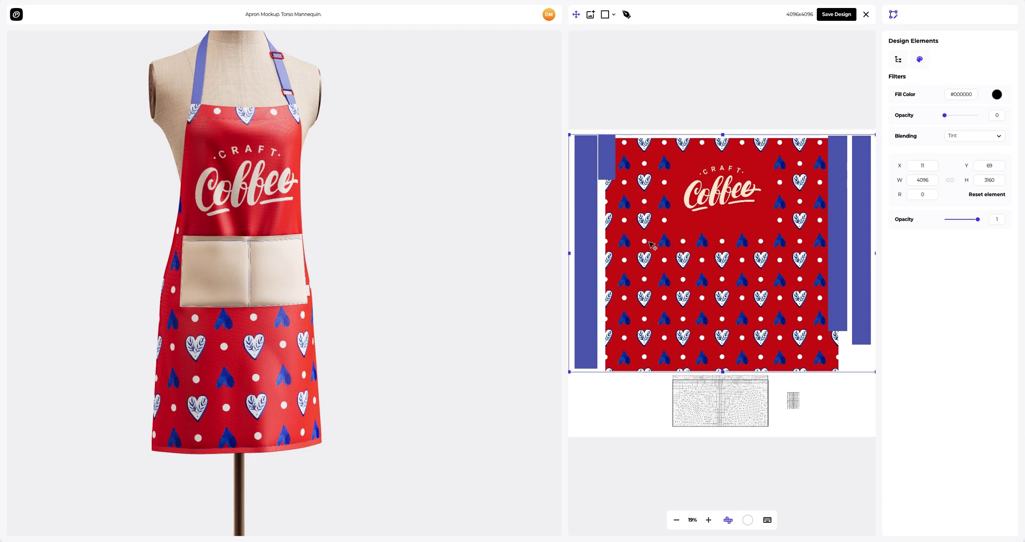
mouse_move(270, 233)
mouse_down()
mouse_move(99, 231)
mouse_move(255, 240)
mouse_up()
scroll(255, 240, up, 5)
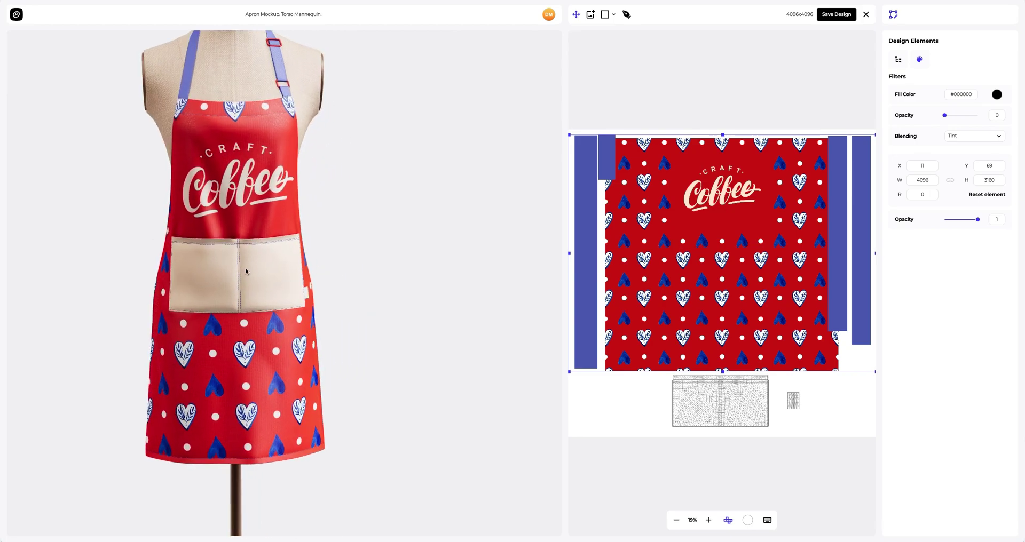
- Add Pocket.png to the design and drag it onto the pocket piece
click(593, 19)
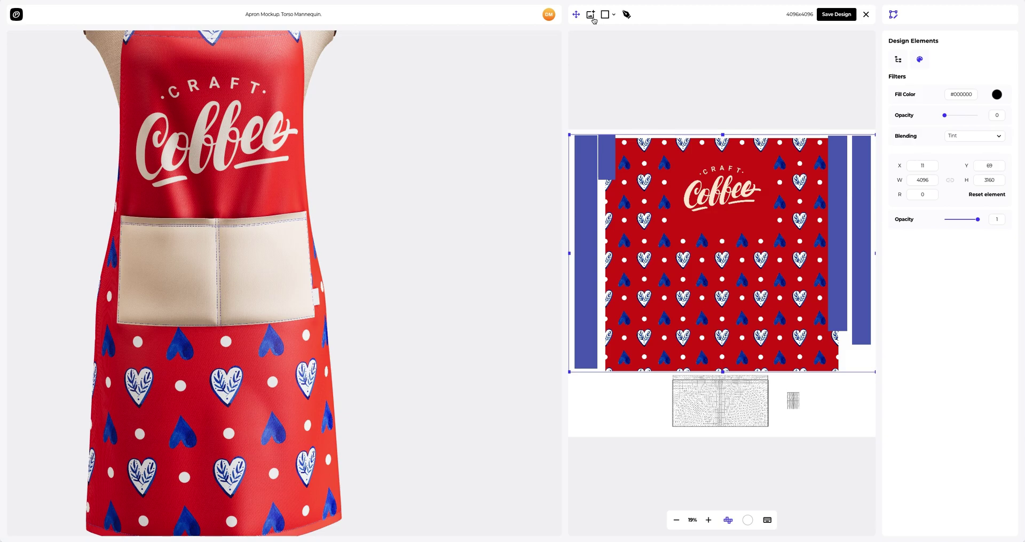
click(445, 101)
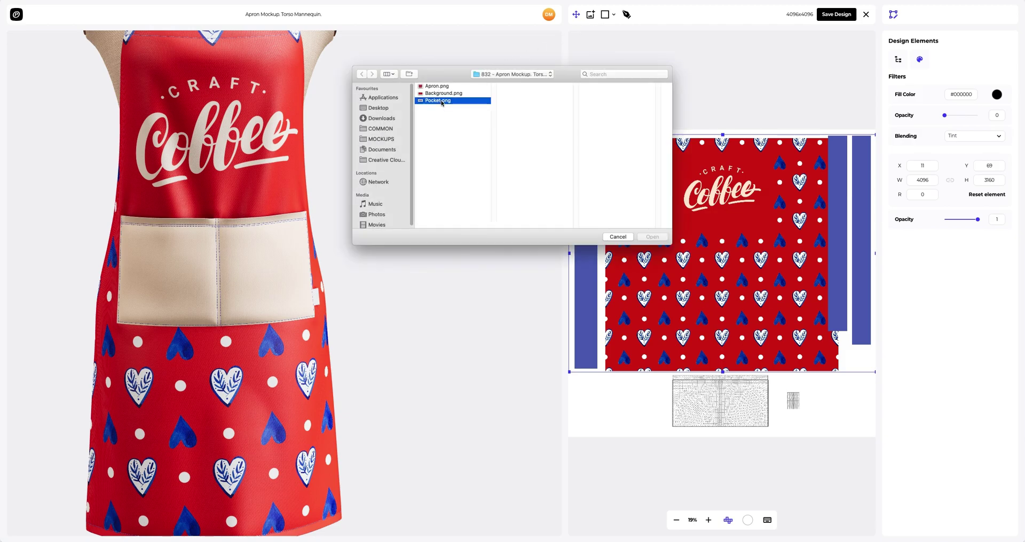
click(650, 238)
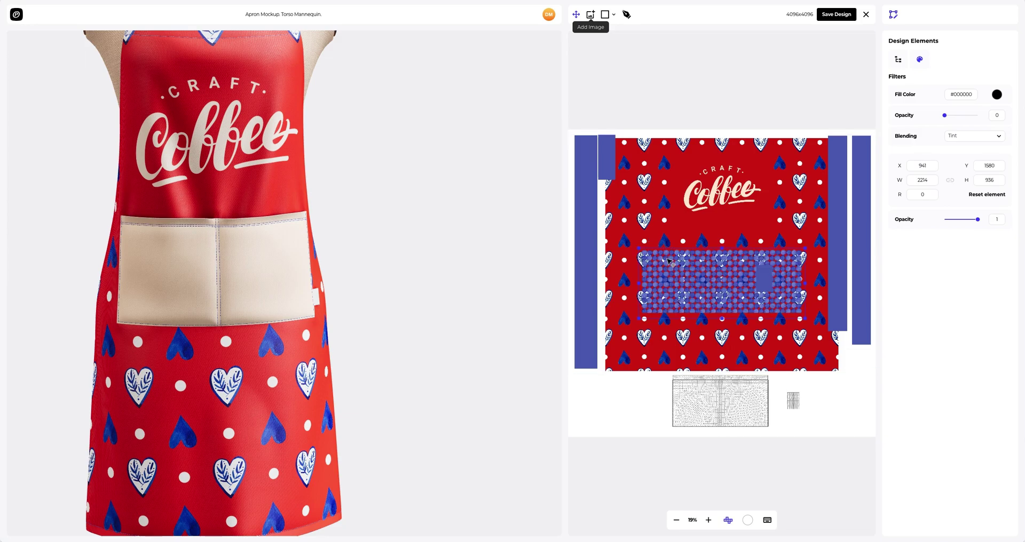
drag(671, 263, 727, 393)
- Align the pocket pattern at reduced opacity, restore opacity to 1, and save the design
scroll(774, 397, up, 5)
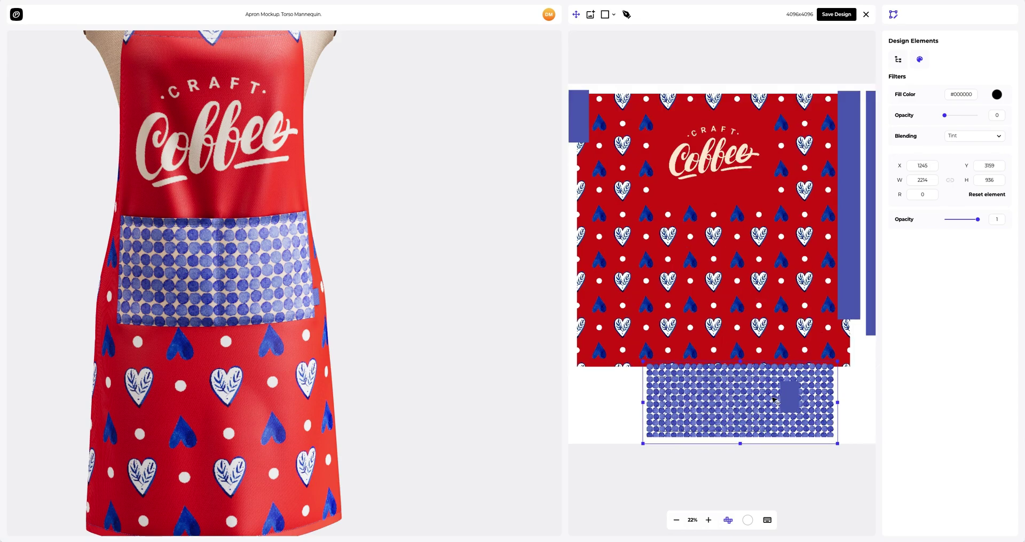
drag(978, 221, 964, 221)
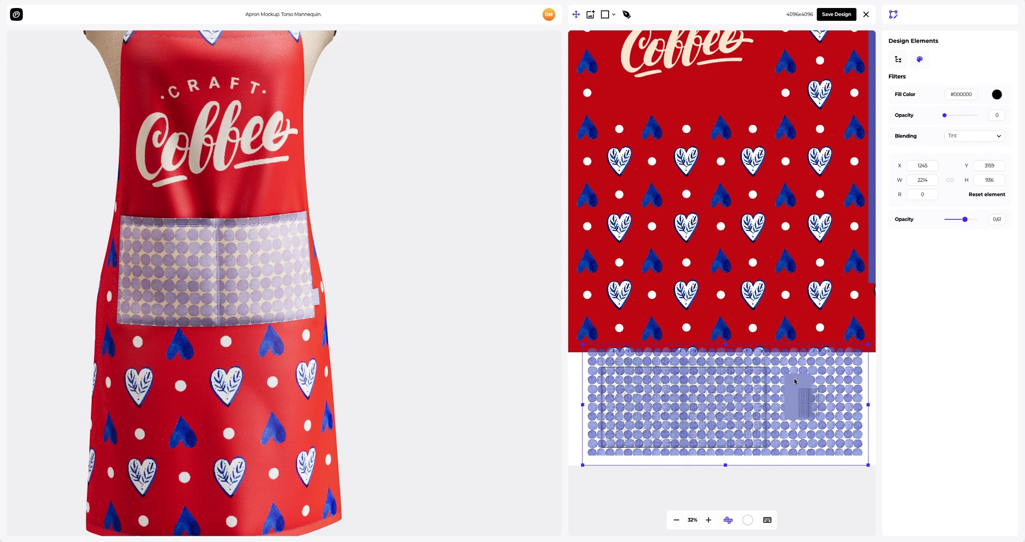
drag(794, 381, 805, 394)
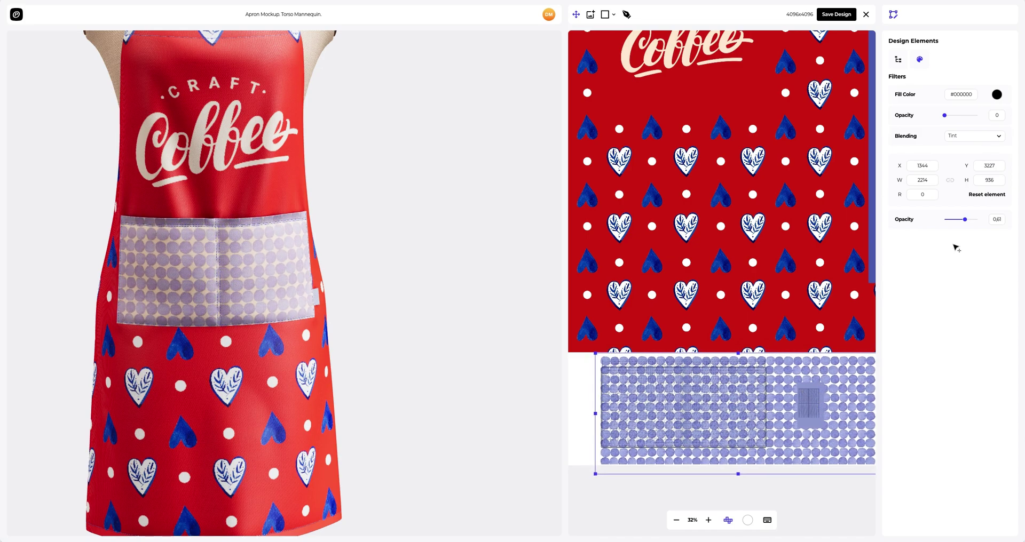
drag(966, 221, 983, 222)
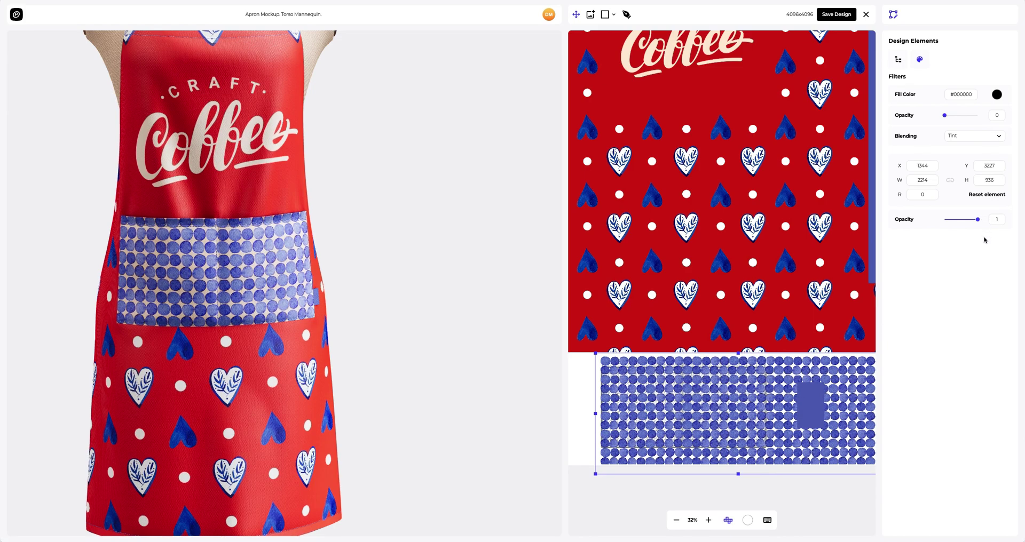
click(837, 15)
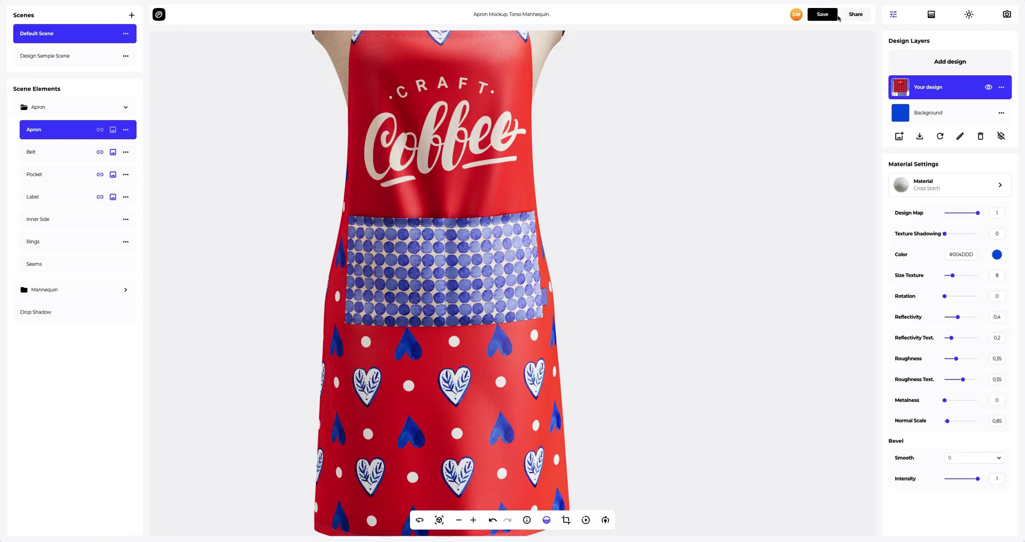
- Check the apron from all sides, then try dark blue, orange and red solid backgrounds
click(439, 521)
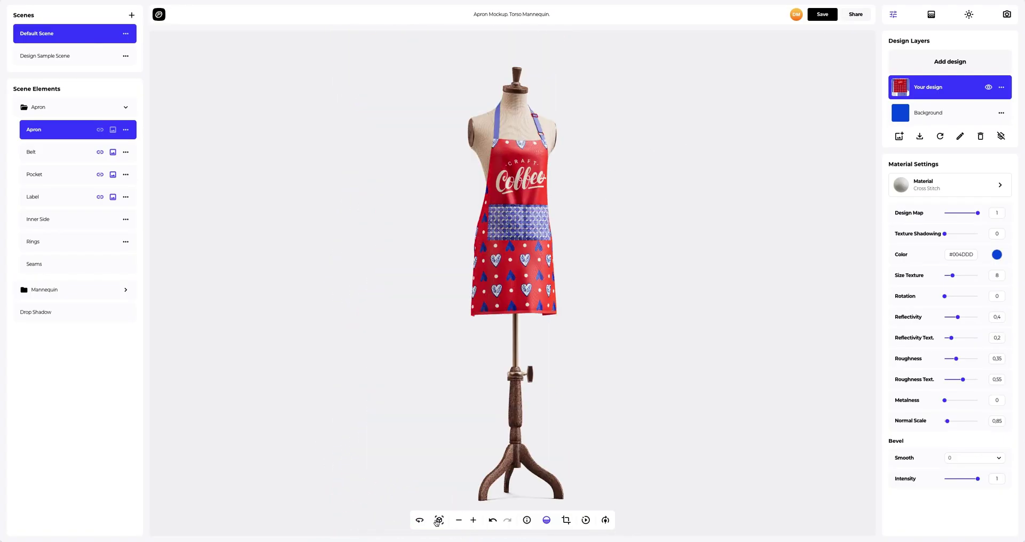
drag(304, 278, 768, 282)
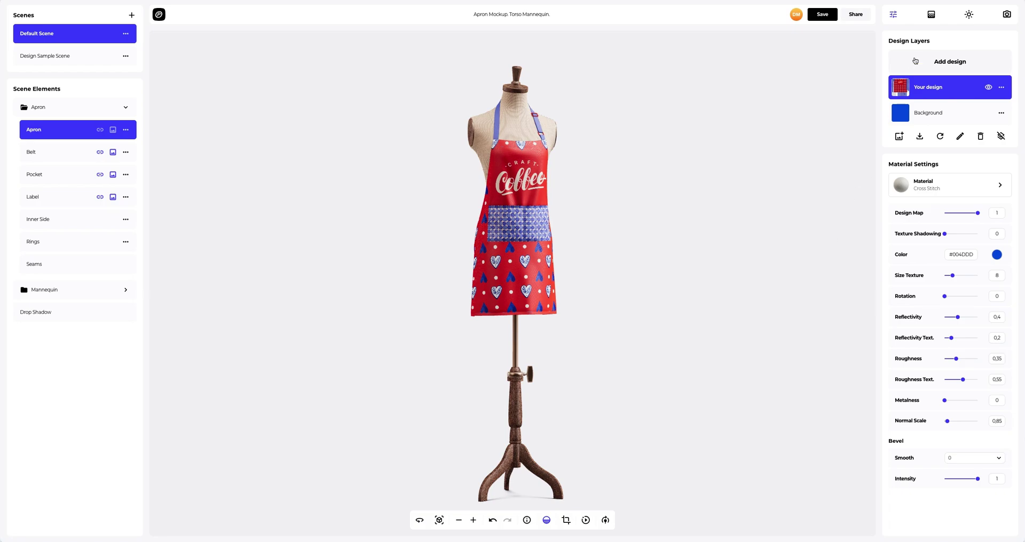
click(930, 15)
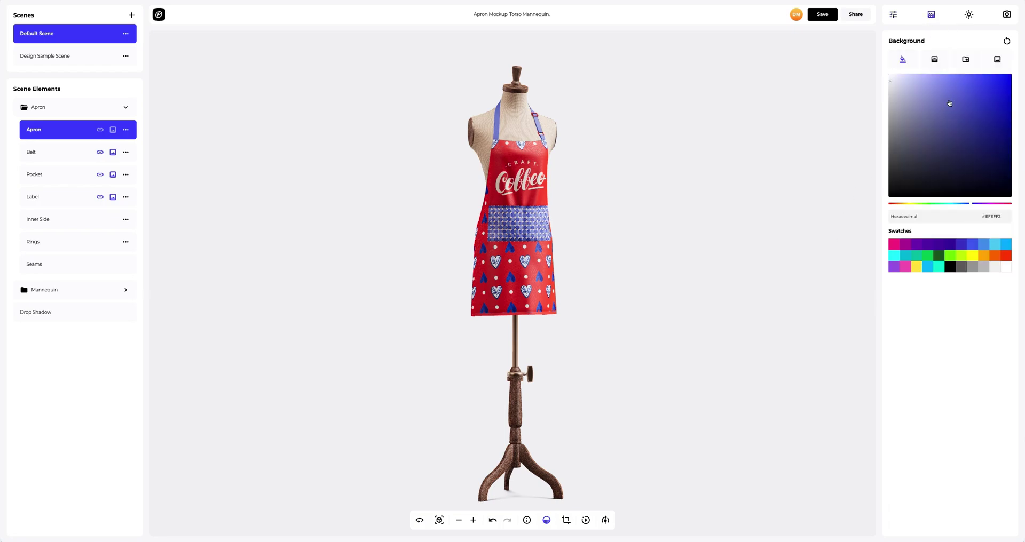
drag(949, 103, 960, 129)
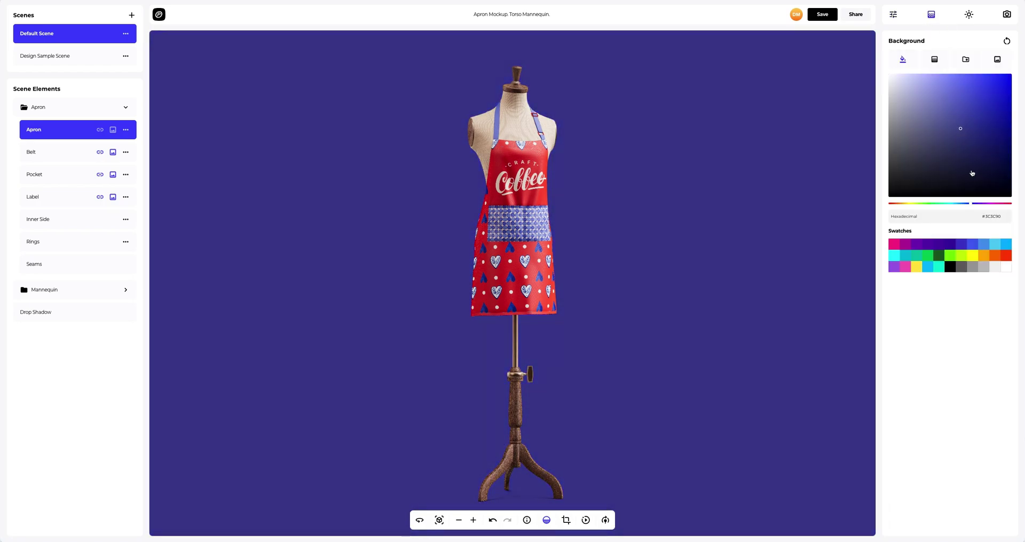
click(995, 255)
click(1005, 258)
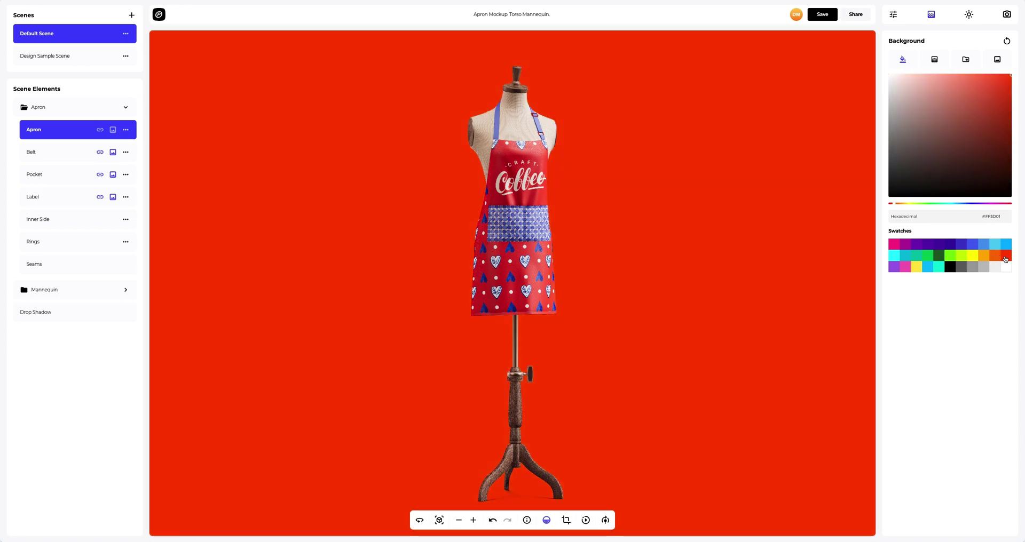
- Make the background a radial gradient from light blue #00B0FF to pink #F72685
click(934, 59)
click(995, 105)
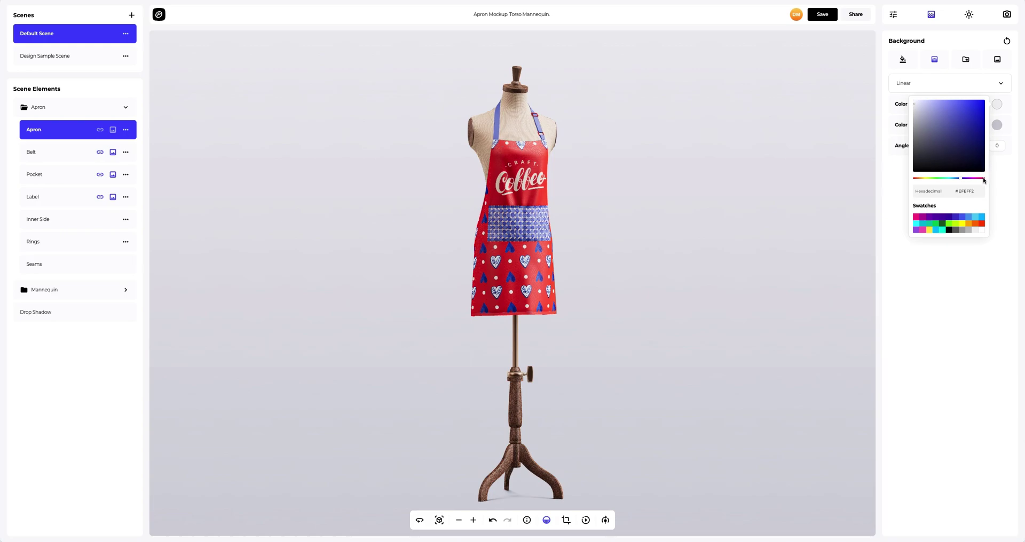
click(980, 218)
click(996, 124)
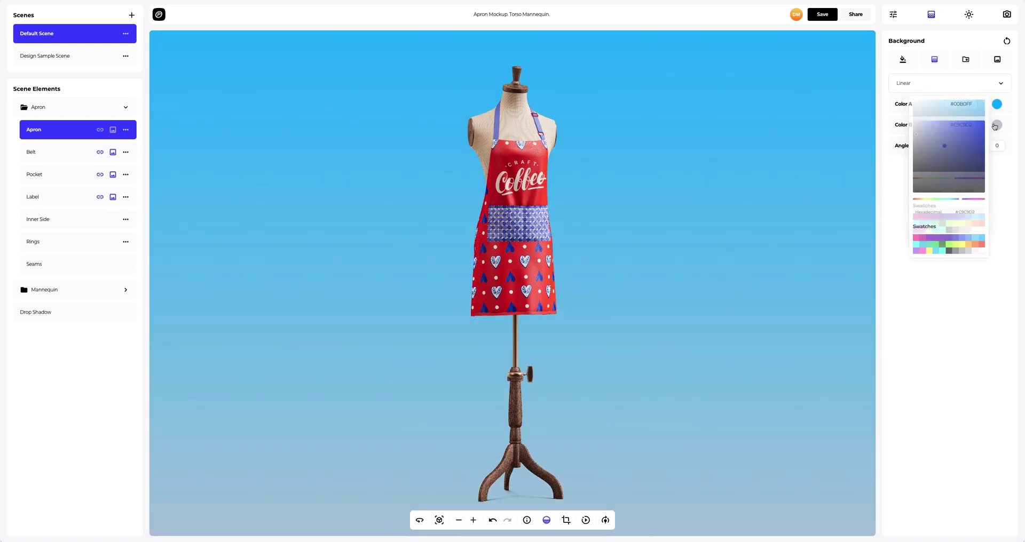
click(918, 242)
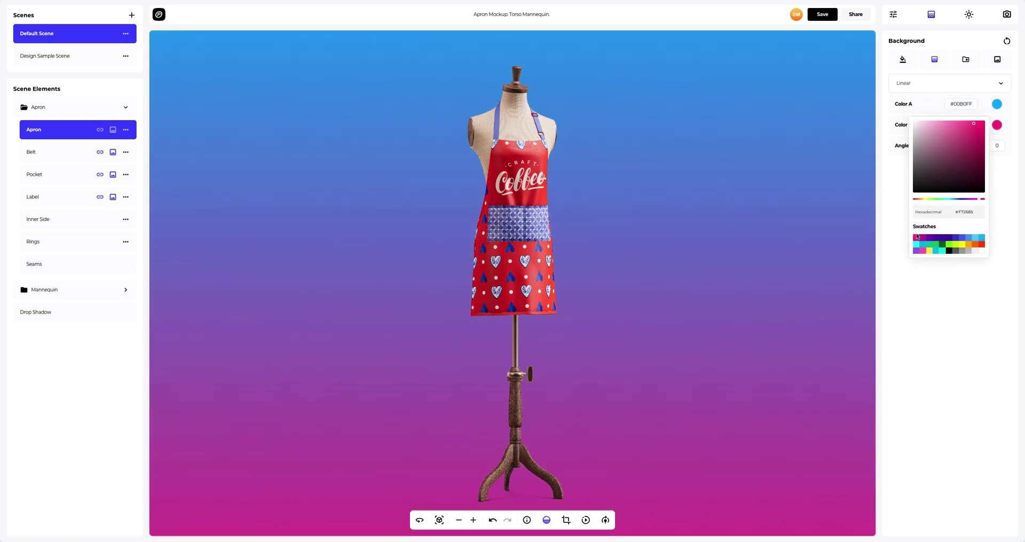
click(908, 86)
click(906, 108)
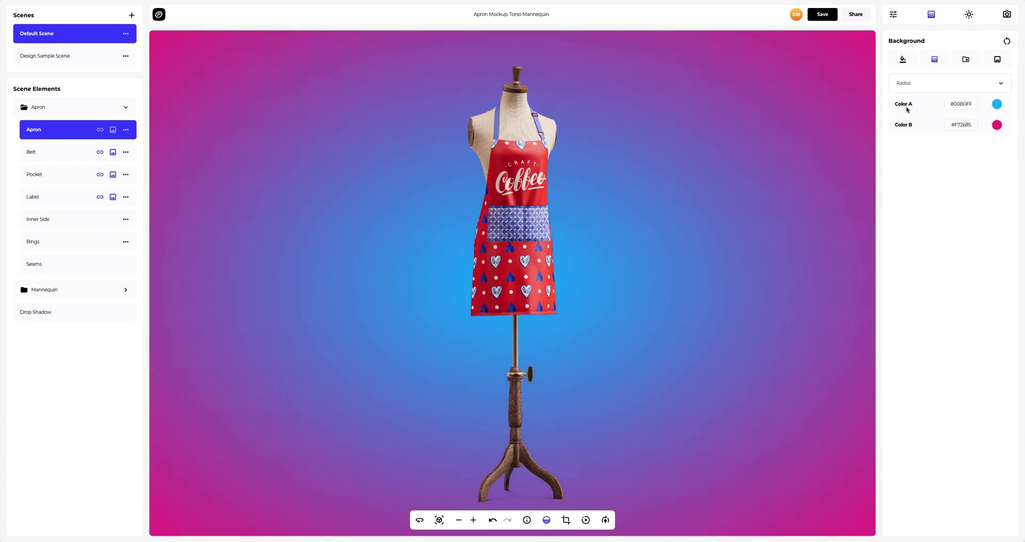
- Try the warm grey, grey radial and magenta-red gradient background presets
click(964, 60)
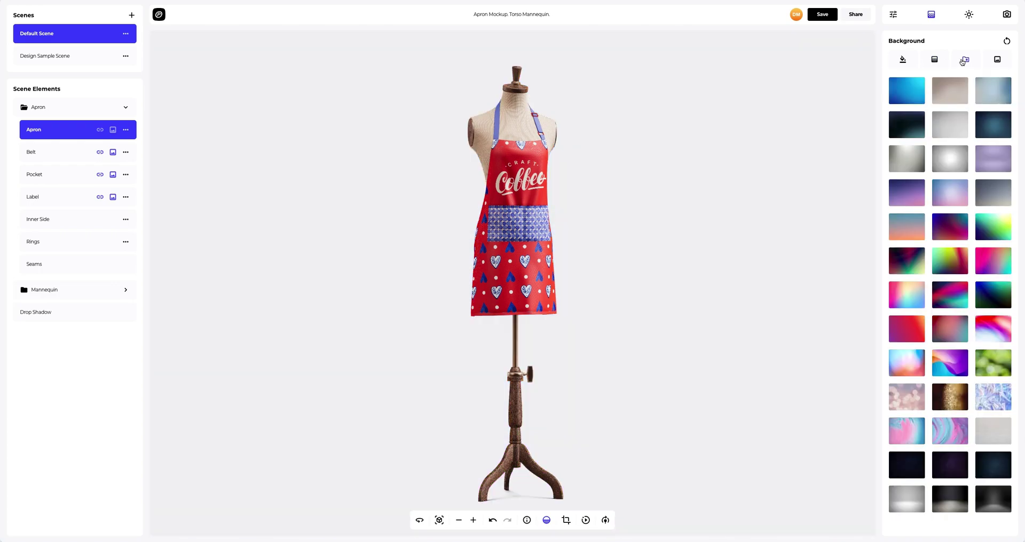
click(955, 94)
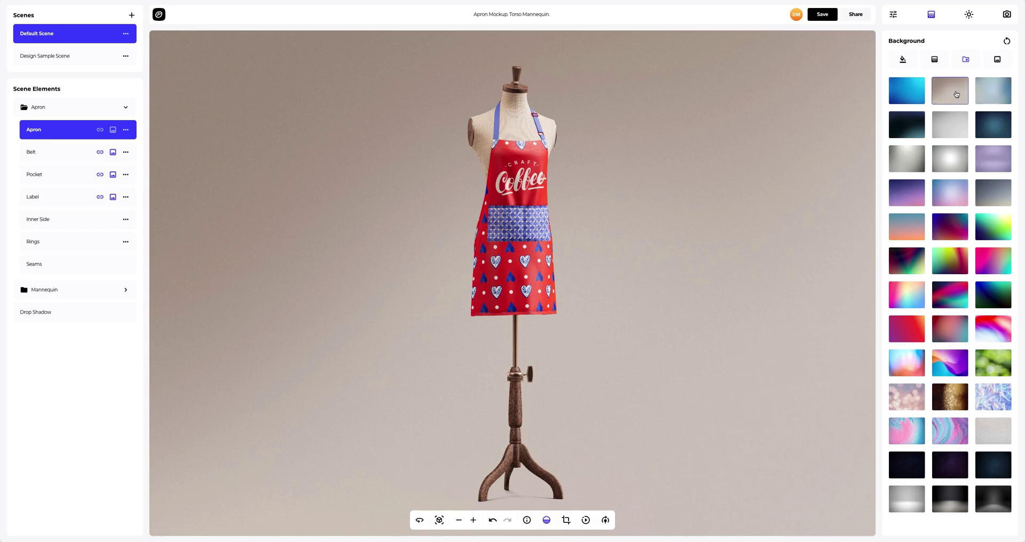
click(909, 160)
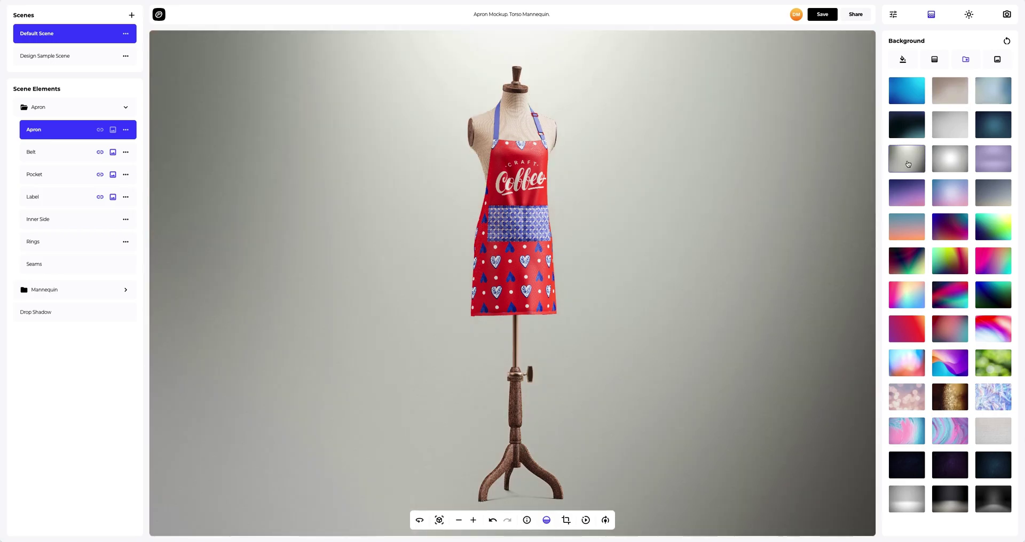
click(901, 334)
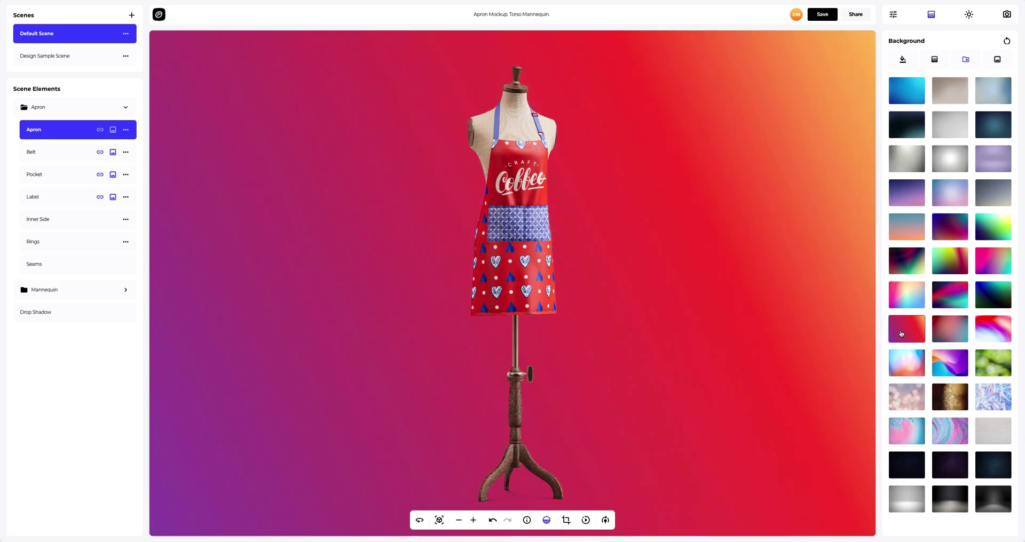
- Set Background.png as the background image with Frame Crop turned off
click(996, 60)
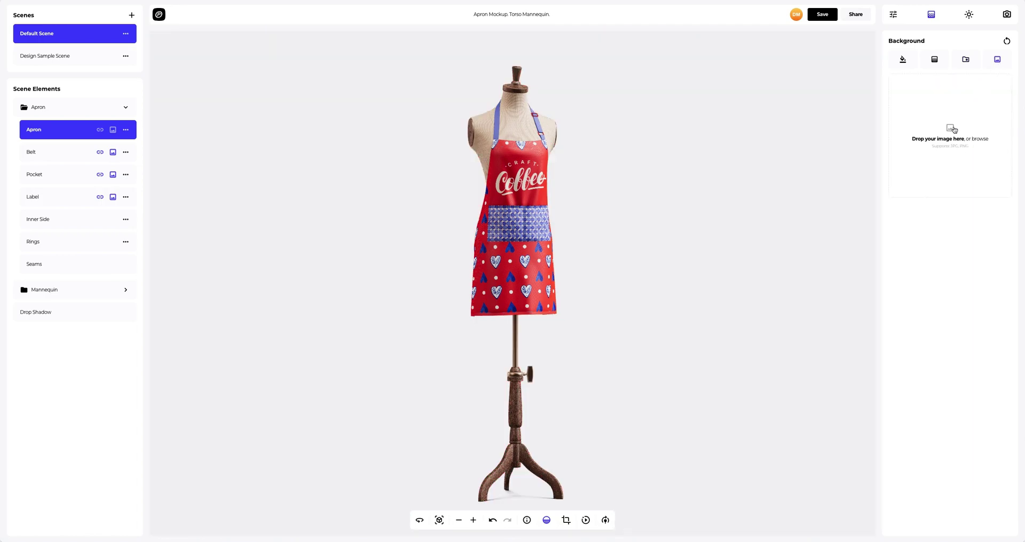
click(953, 130)
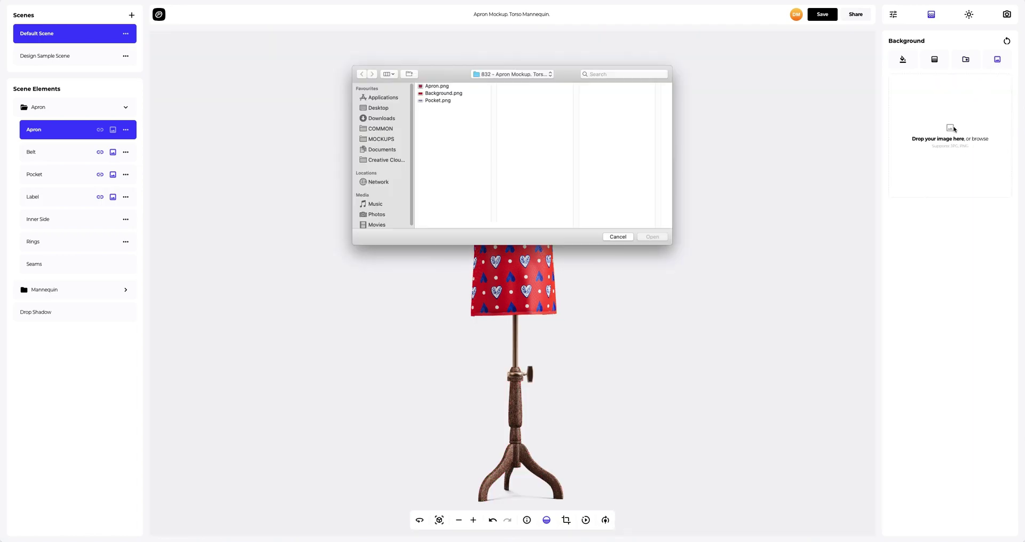
click(436, 94)
click(650, 237)
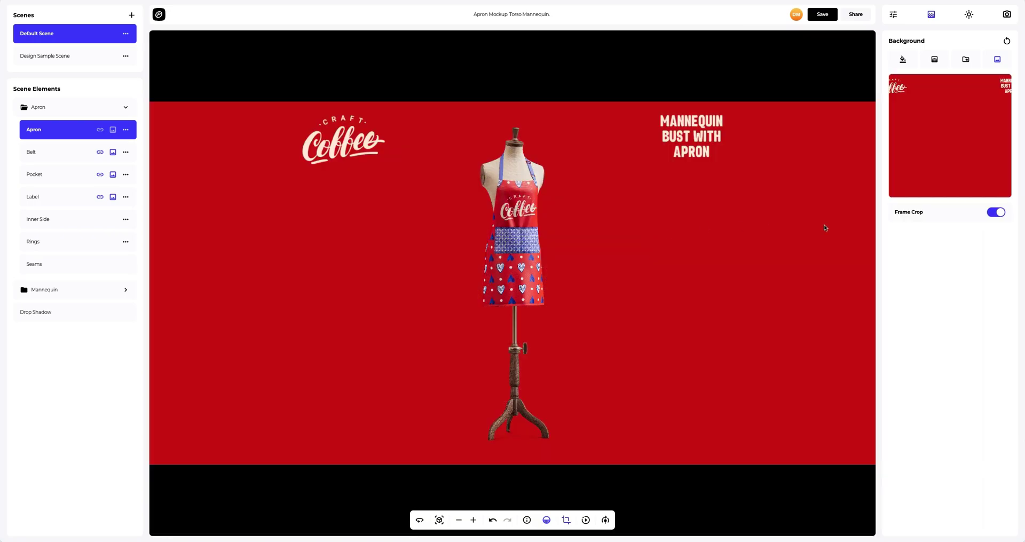
click(1002, 212)
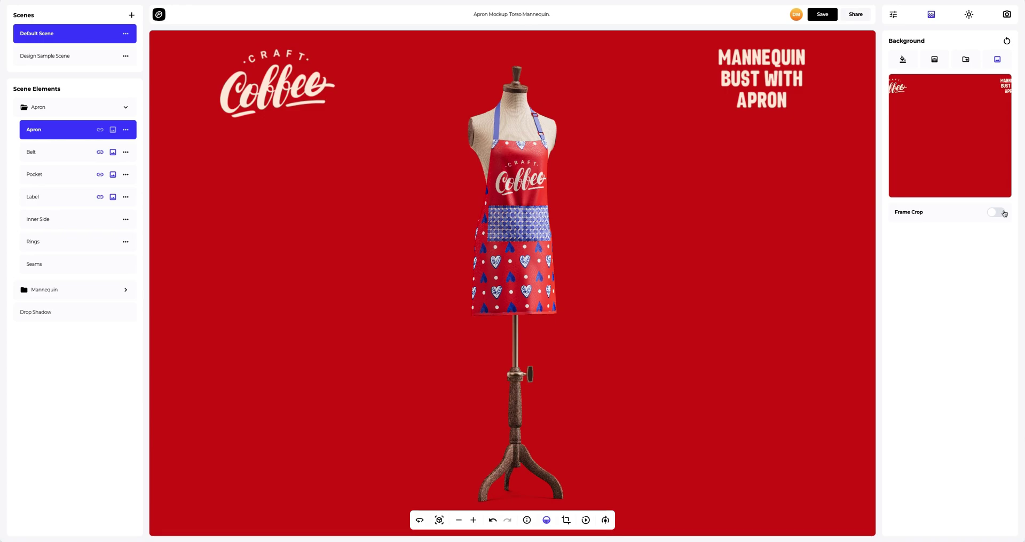
- Enable moving lights, adjust the mannequin's angle, and start auto-rotation
click(604, 520)
drag(607, 498, 626, 496)
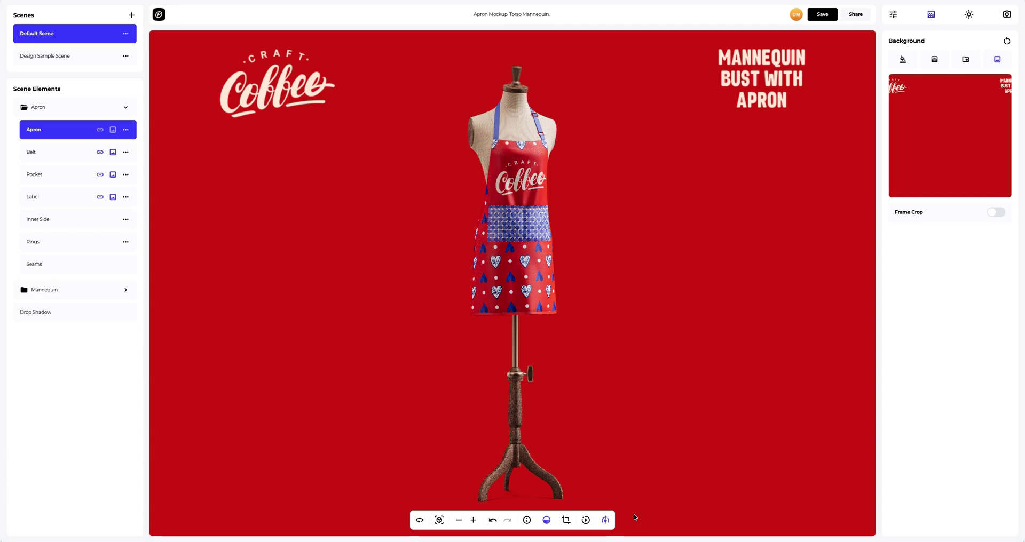
click(585, 520)
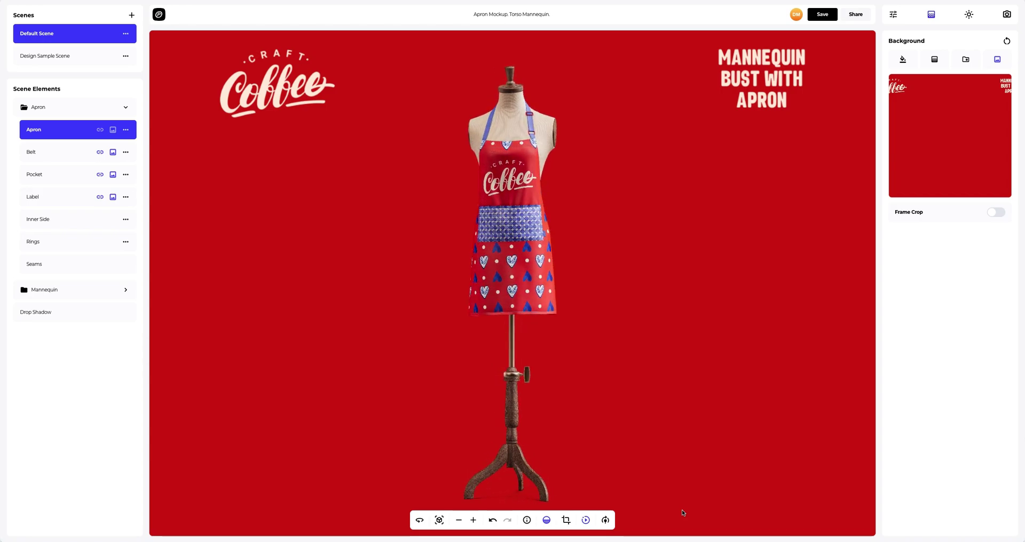
- Stop the spin, save the project, and enable public access for a view link and embed code
click(586, 520)
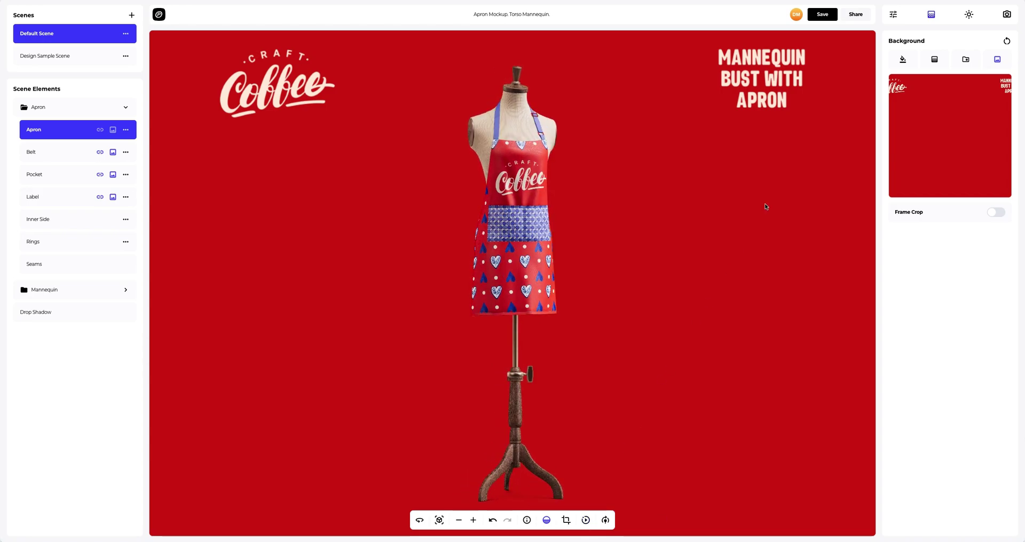
click(825, 15)
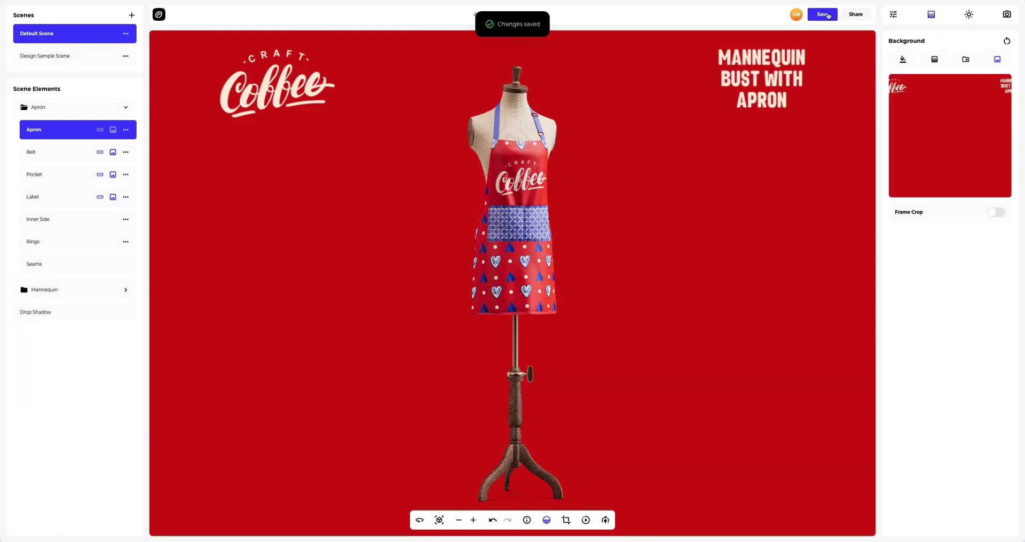
click(859, 14)
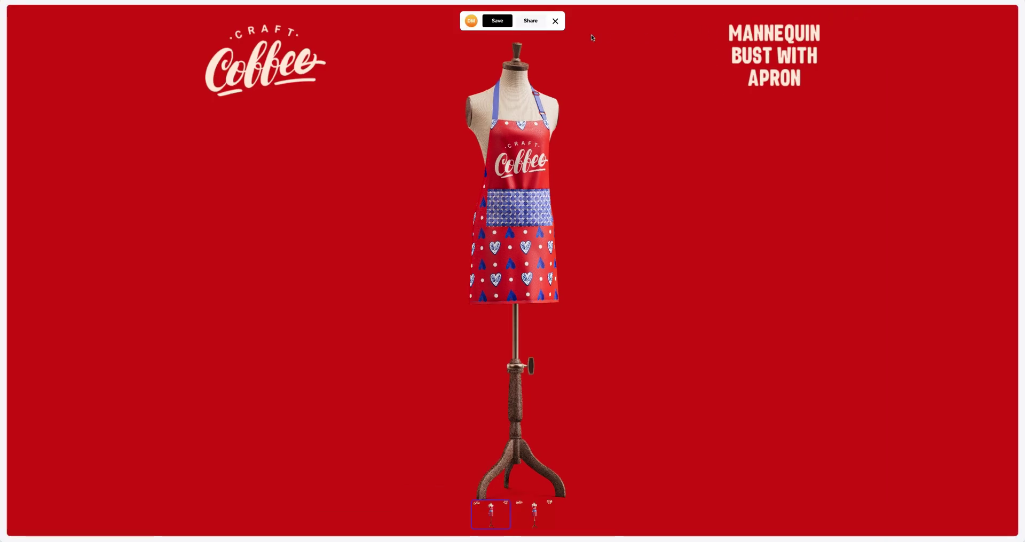
click(526, 21)
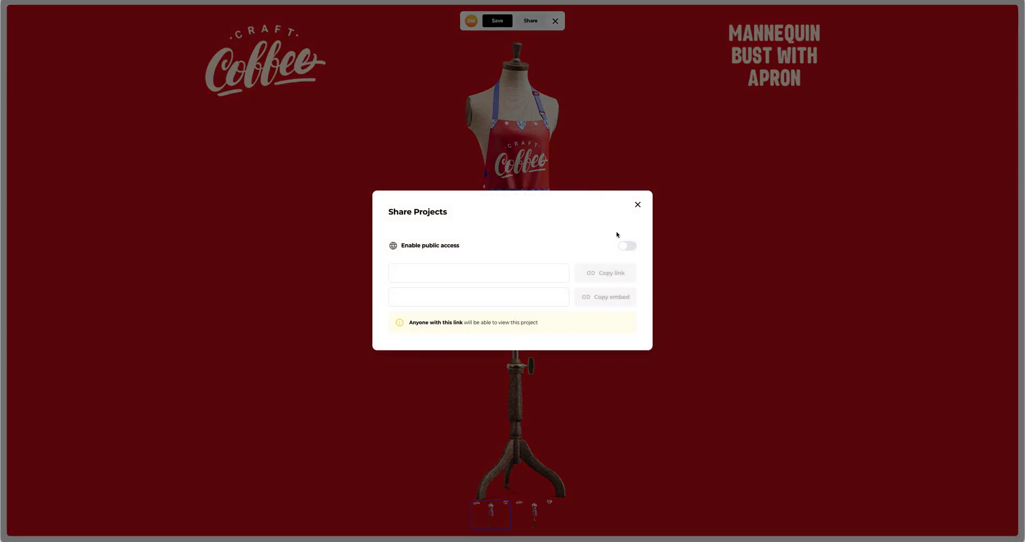
click(623, 247)
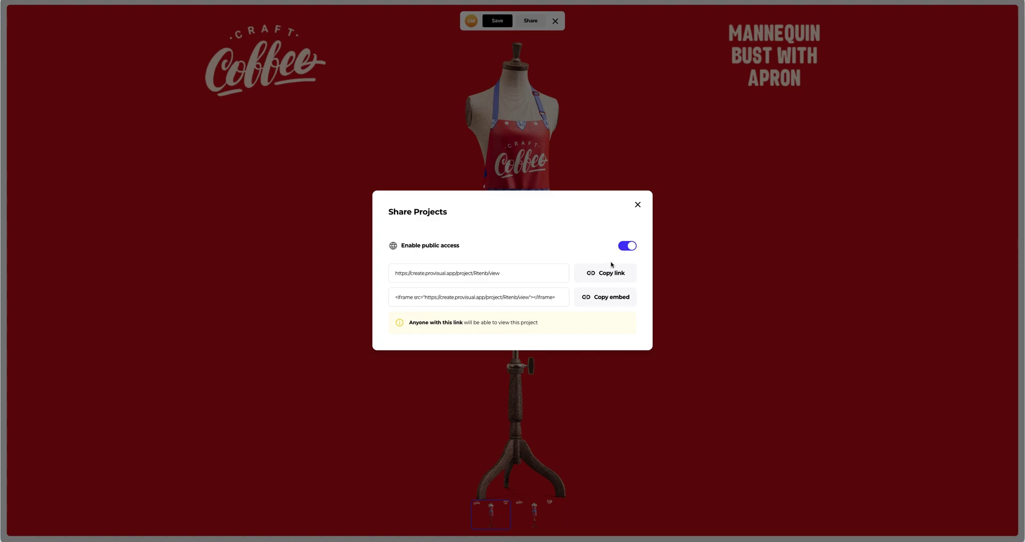